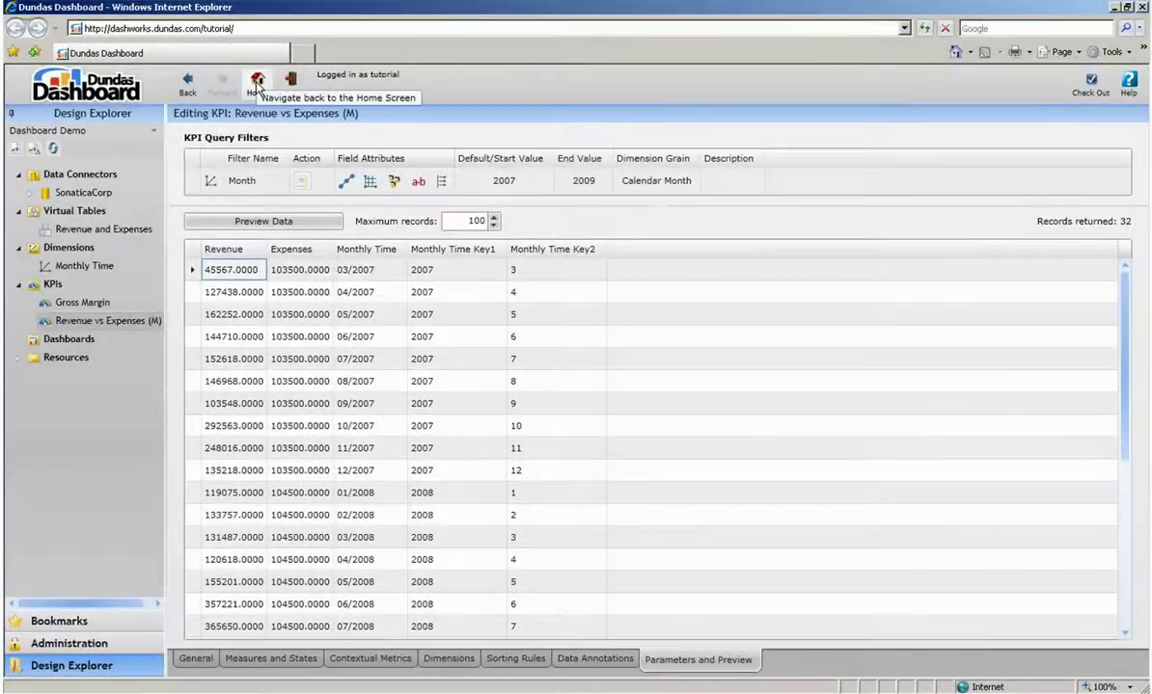
Step: Create a new dashboard named Finance in the Dashboards folder and open it in the designer
click(258, 82)
click(153, 338)
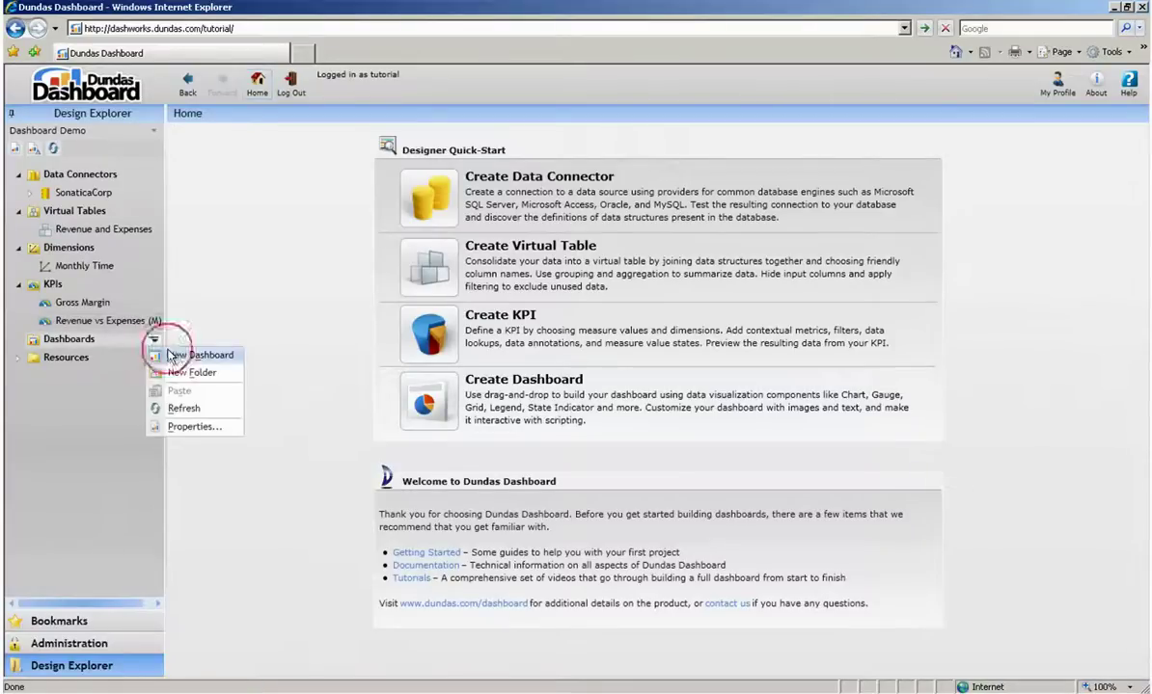
click(171, 356)
text(Finance)
click(216, 408)
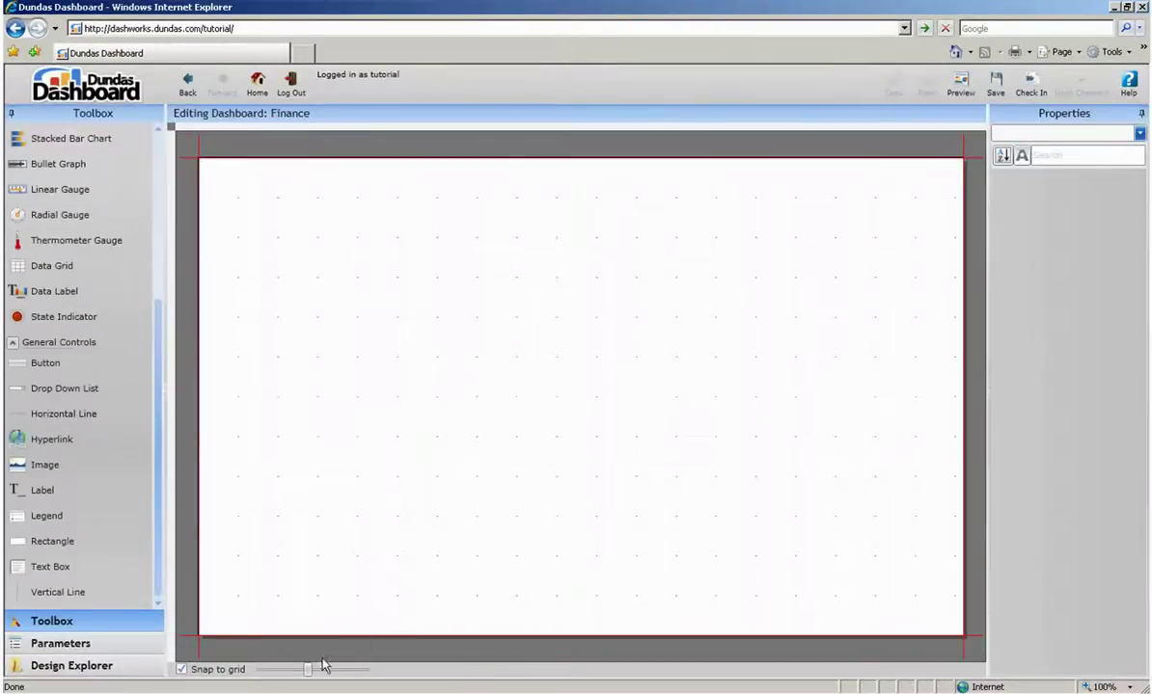
Step: Make the snap grid finer and place a rectangle with corner radius 5 on the canvas's left
drag(305, 670, 257, 668)
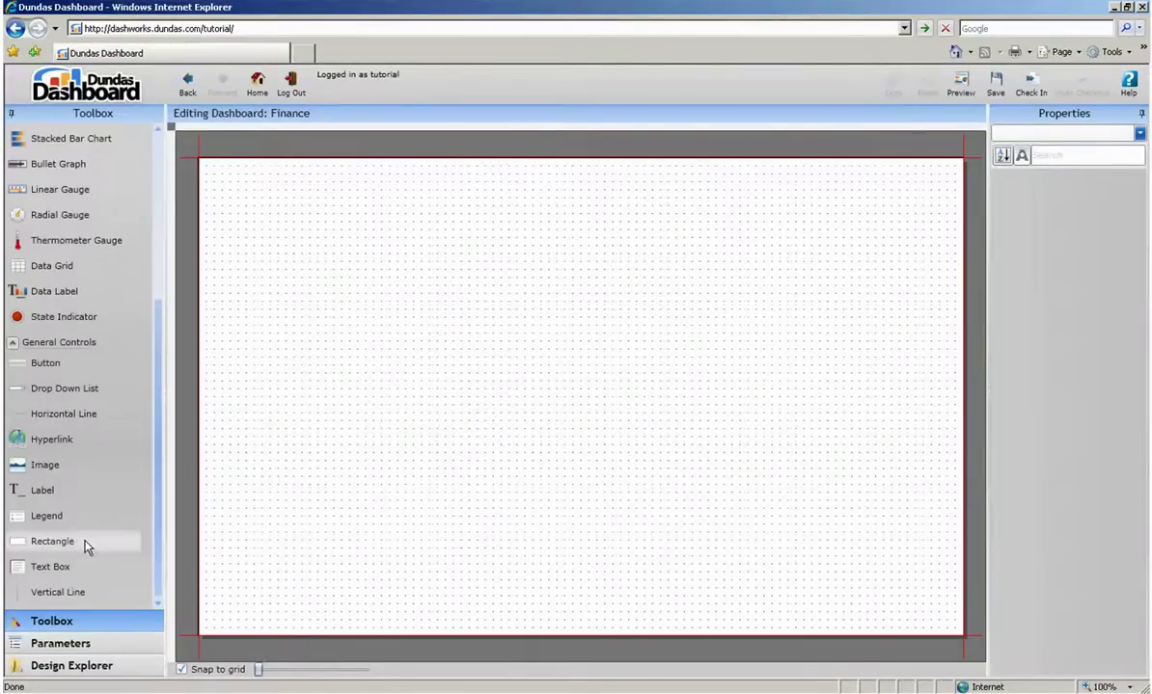
drag(85, 545, 429, 545)
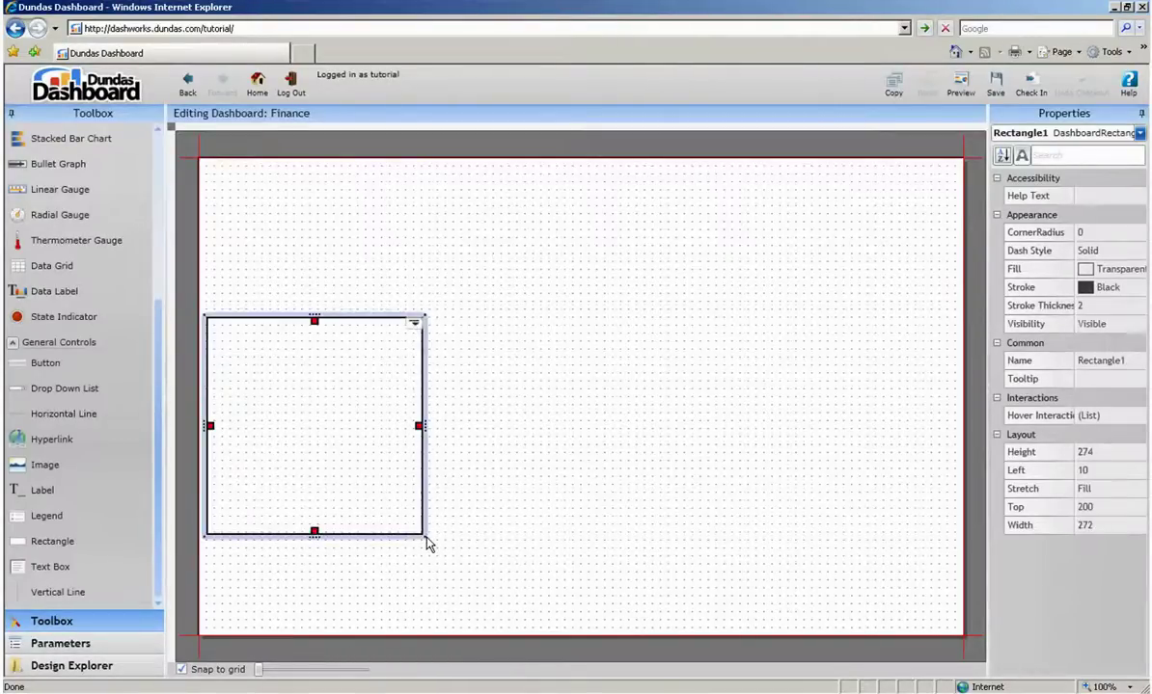
click(1130, 230)
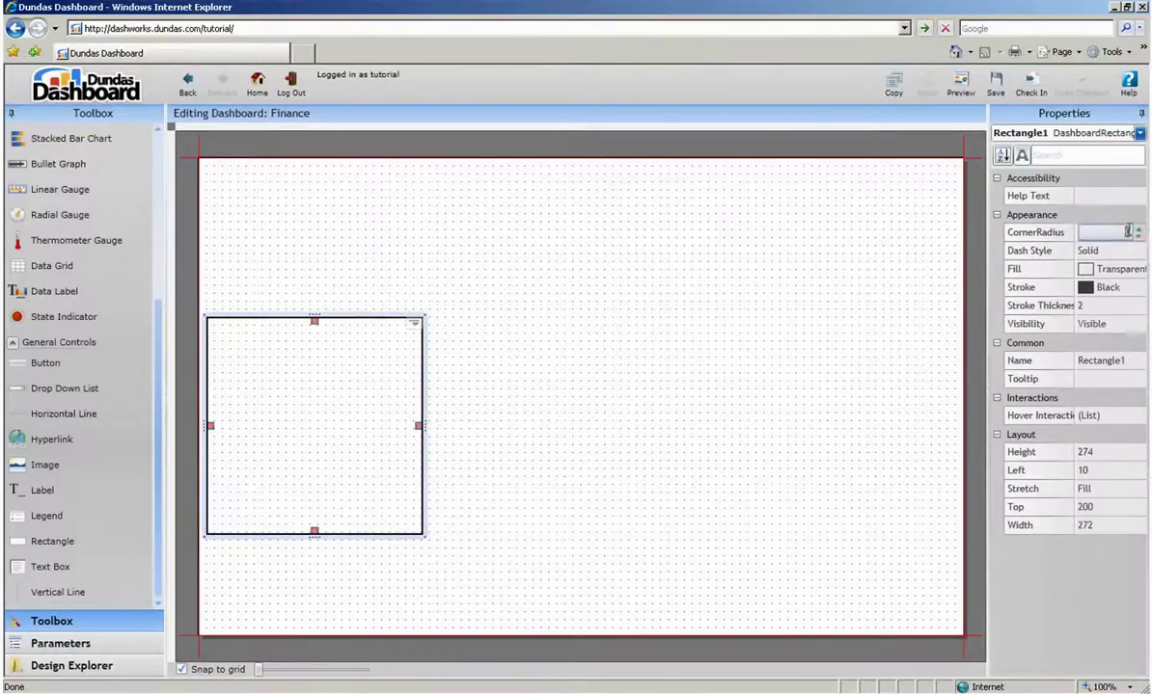
Step: Fill the rectangle with a blue-to-white linear gradient and give it a #FF767676 border, thickness 1
click(1082, 269)
click(576, 244)
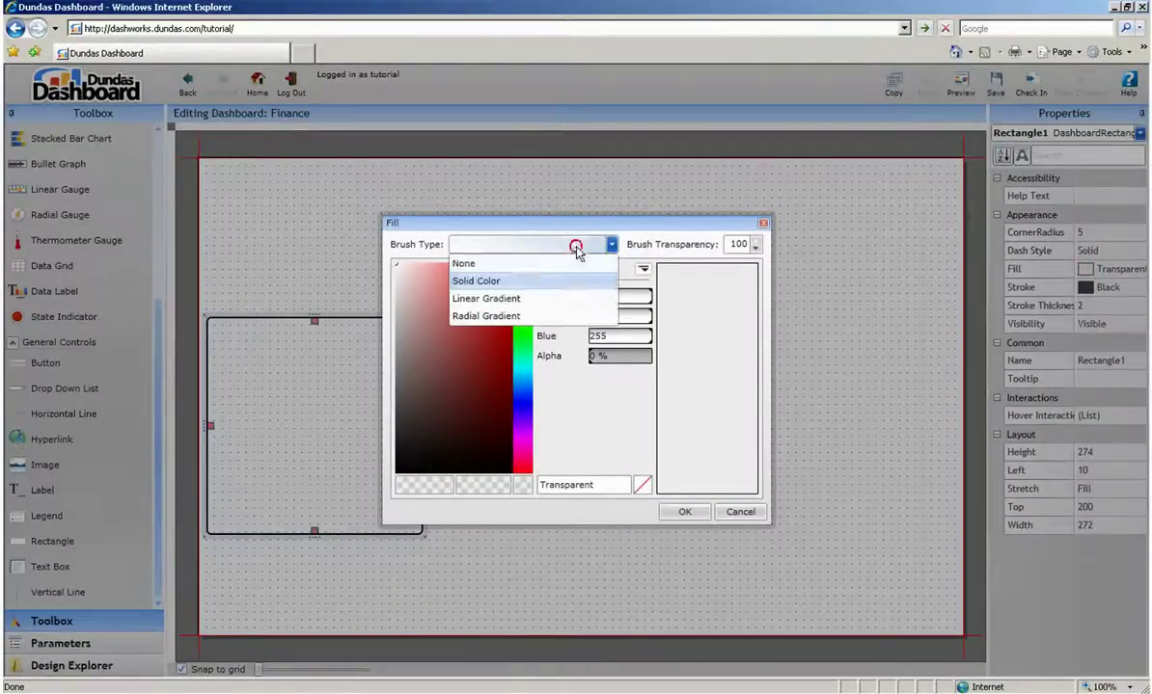
click(533, 300)
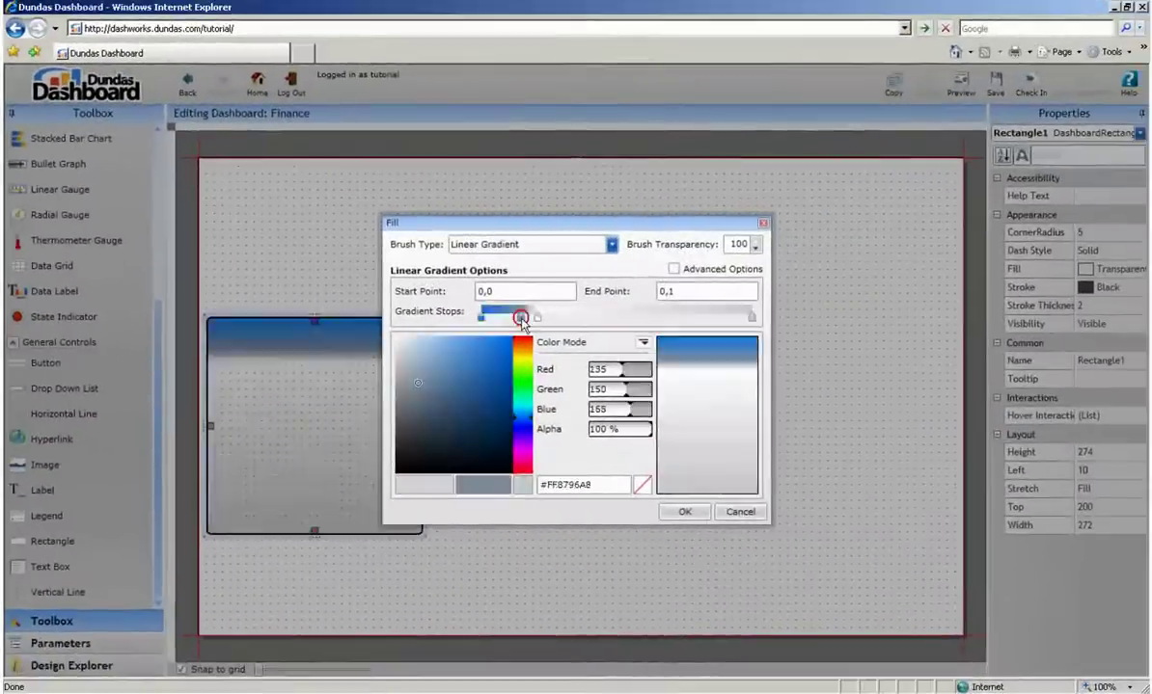
mouse_move(537, 316)
mouse_down()
mouse_move(522, 311)
mouse_move(517, 322)
mouse_up()
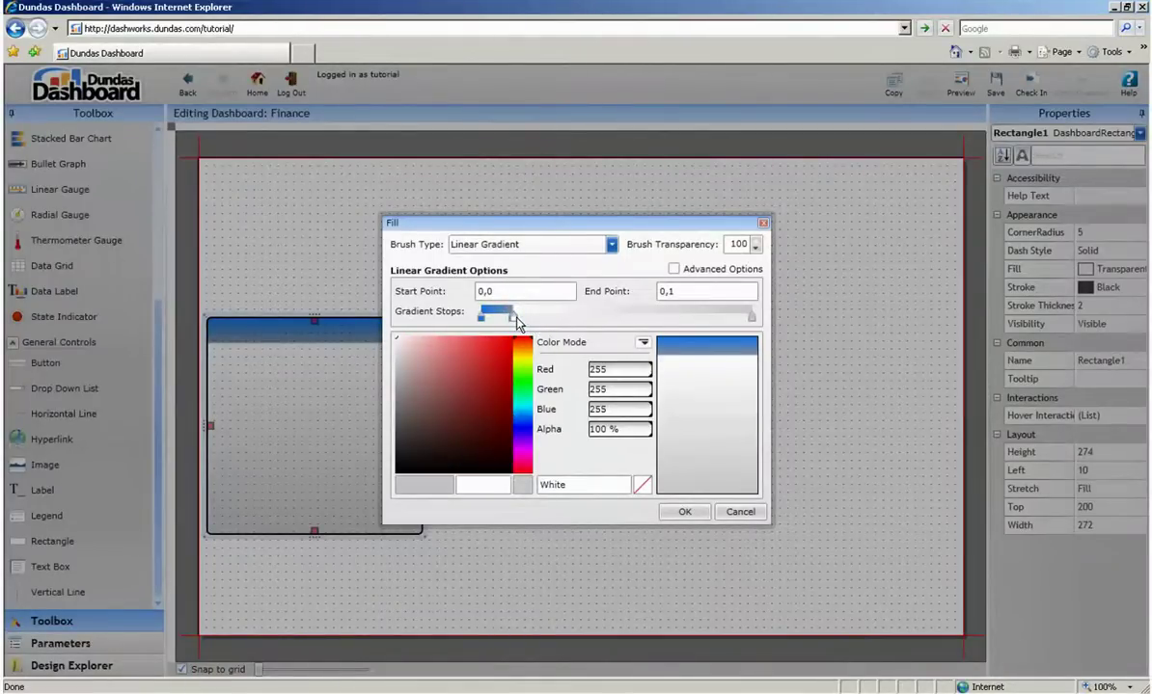
click(685, 512)
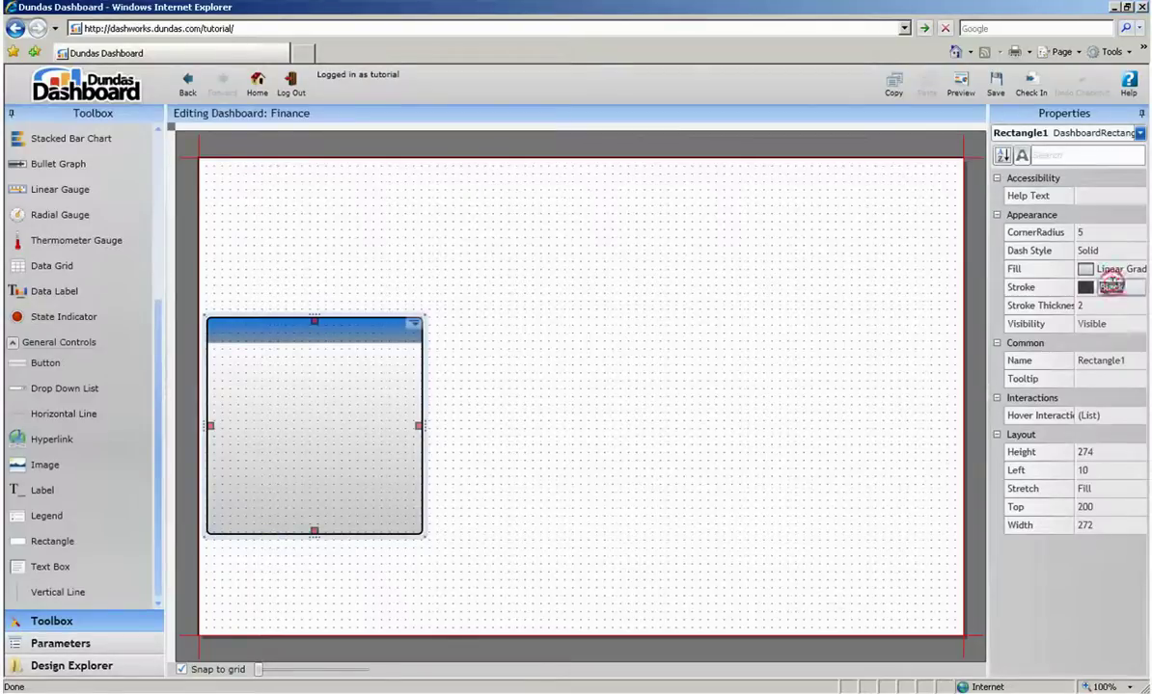
text(ff767676)
key(Return)
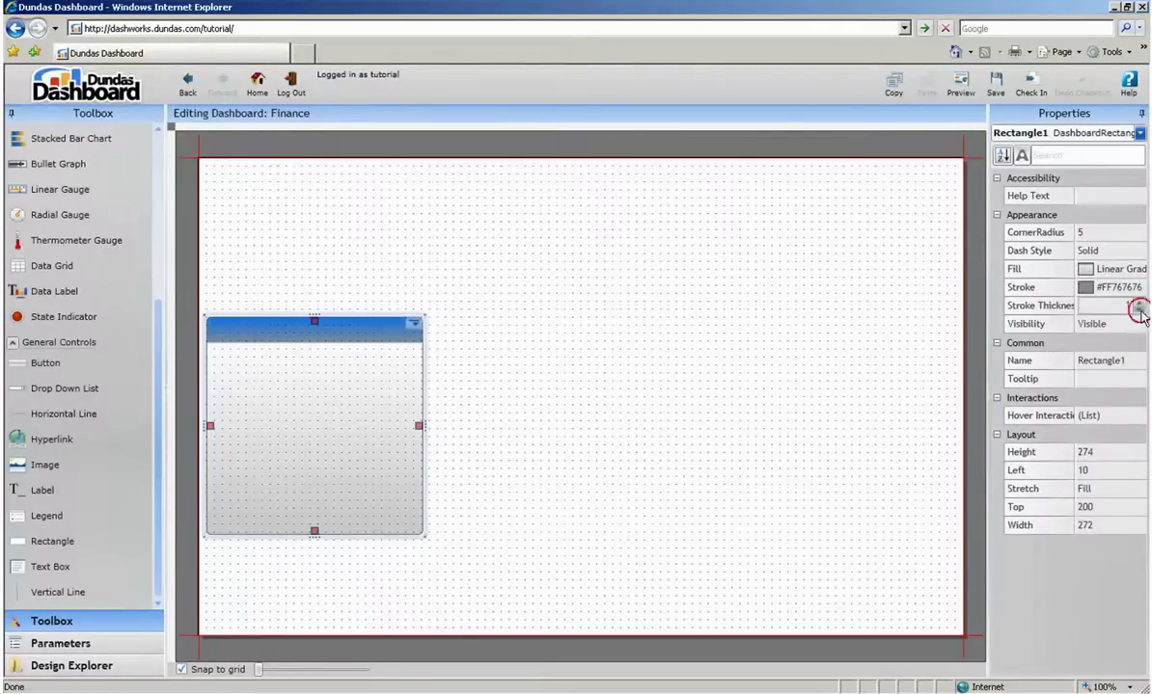
Step: Duplicate the gradient rectangle, move the copy to its right and widen it into a long panel
click(516, 328)
click(328, 346)
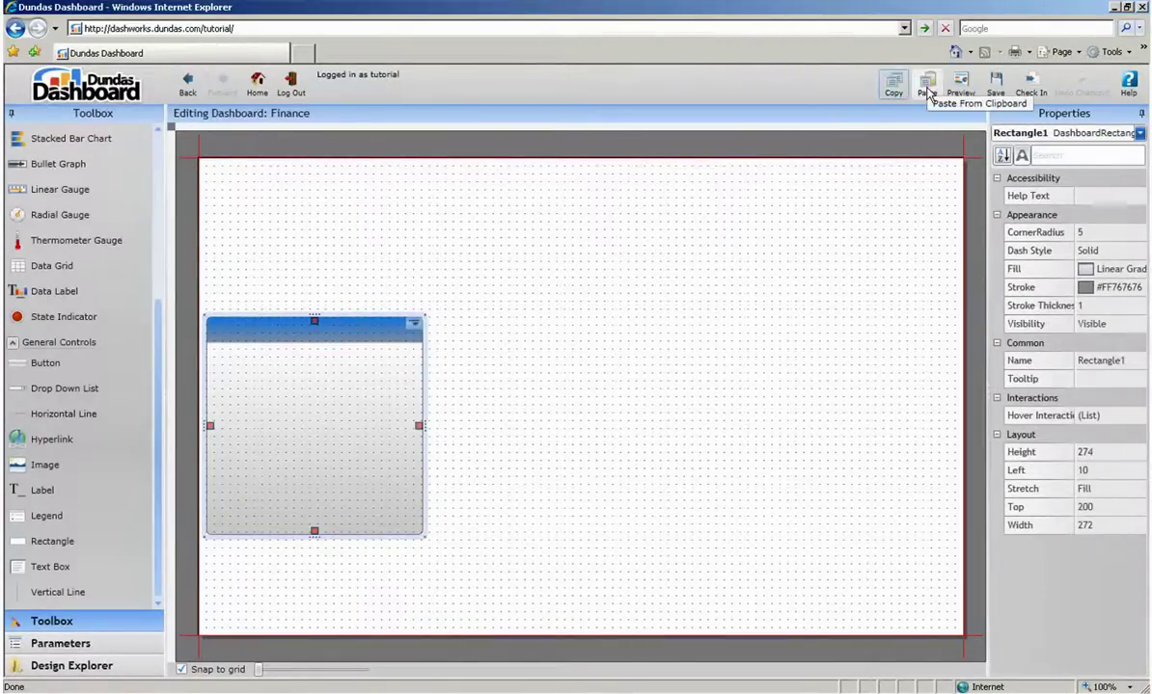
click(926, 85)
drag(244, 486, 526, 477)
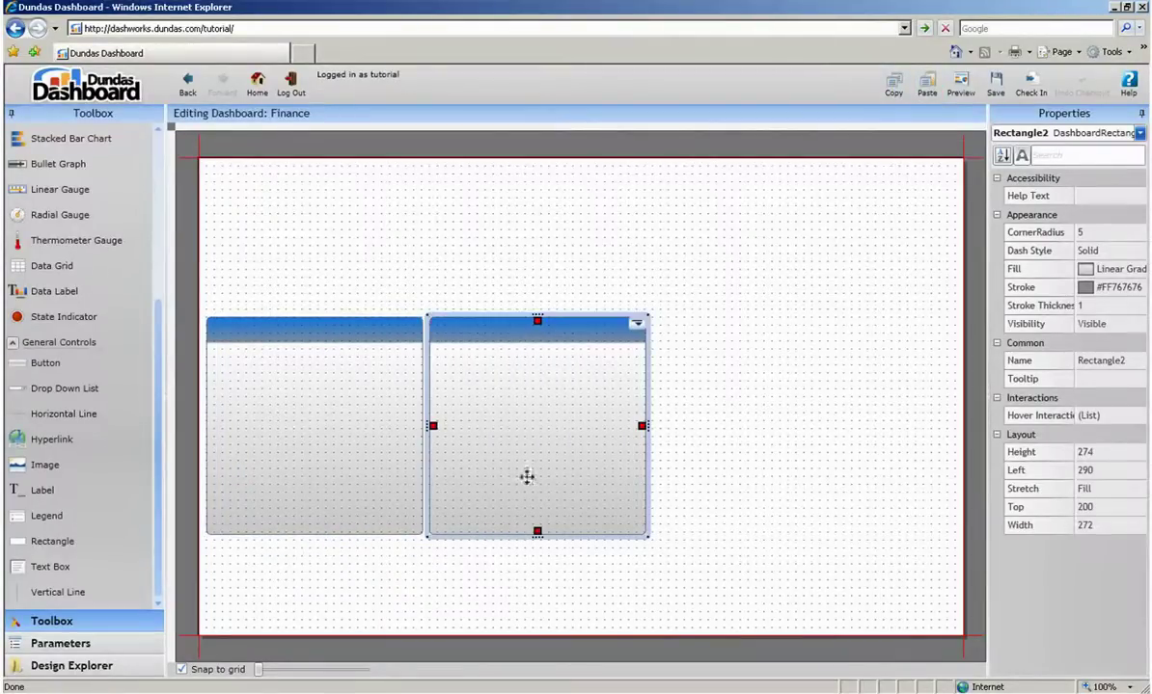
drag(648, 426, 951, 428)
click(435, 267)
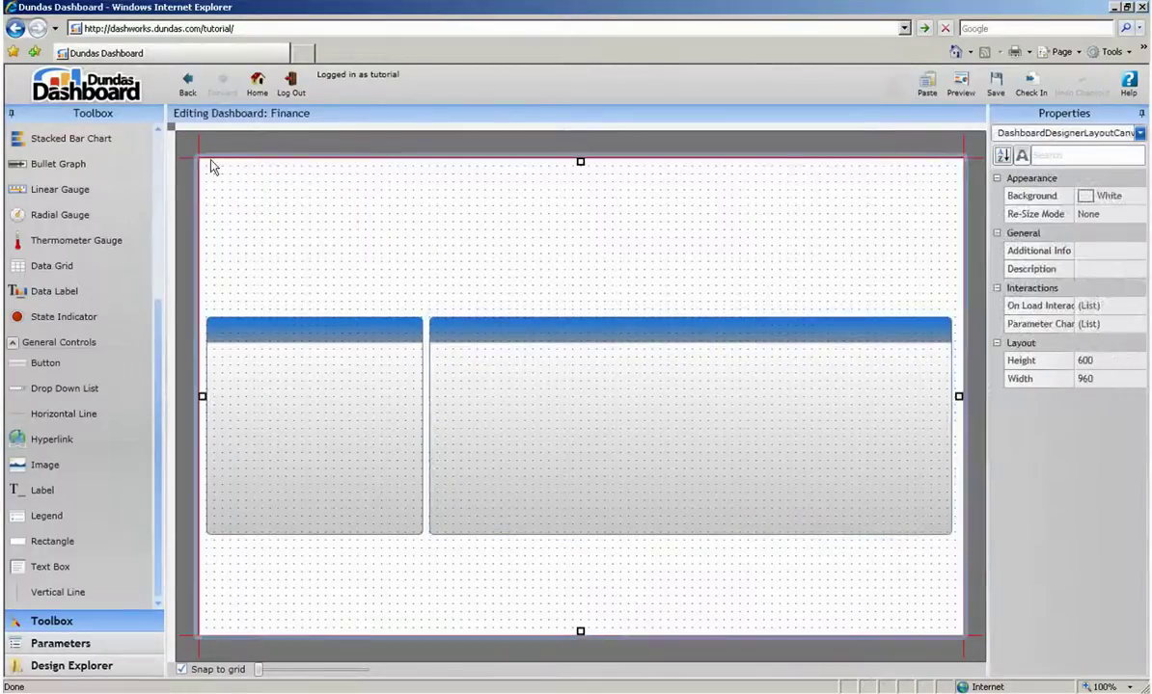
scroll(149, 137, up, 5)
Step: Put the Gross Margin gauge in the left panel and a 616×185 Revenue vs Expenses (M) chart in the right
drag(85, 154, 314, 452)
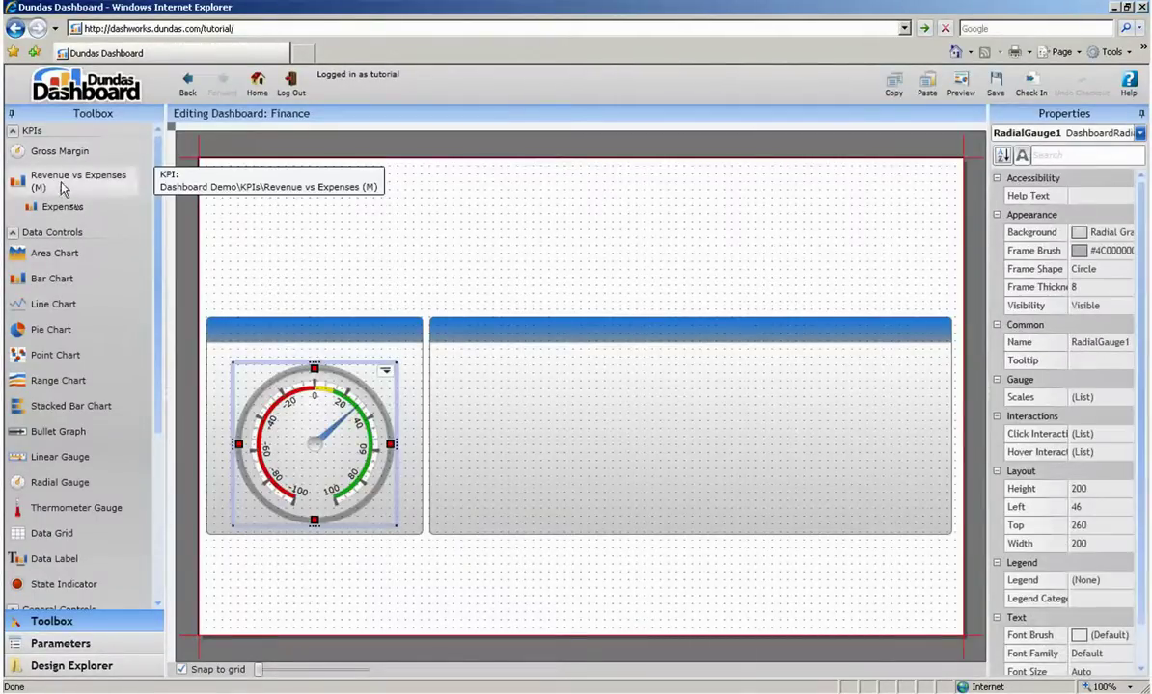
drag(58, 181, 566, 412)
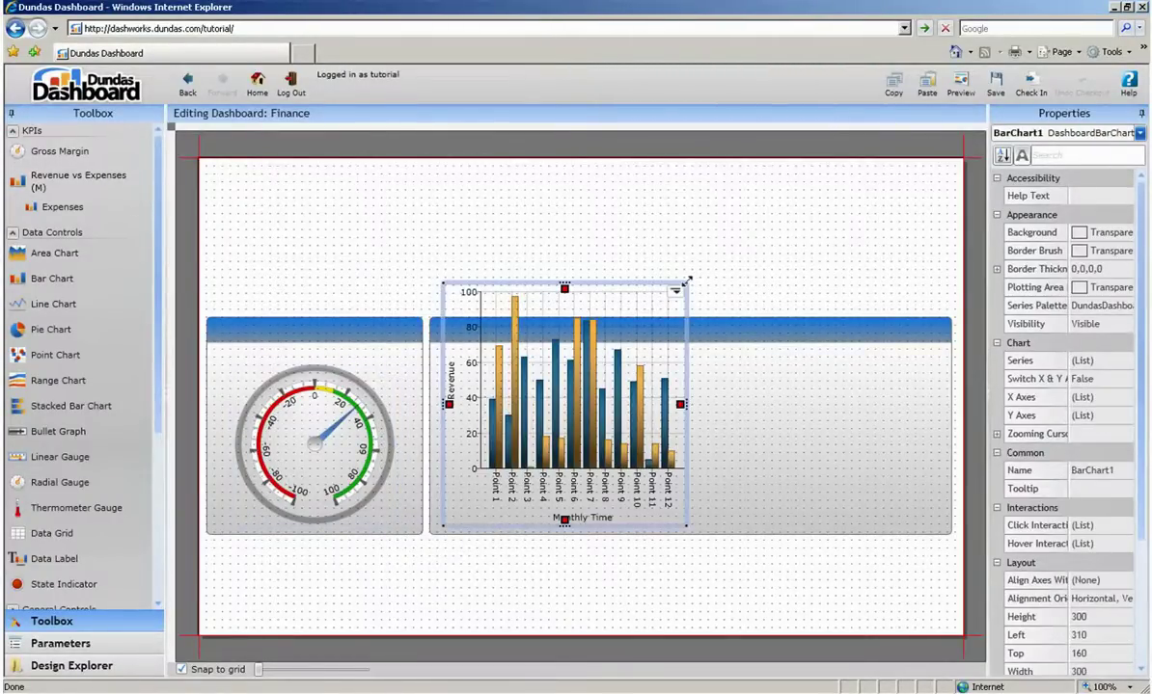
drag(687, 281, 930, 378)
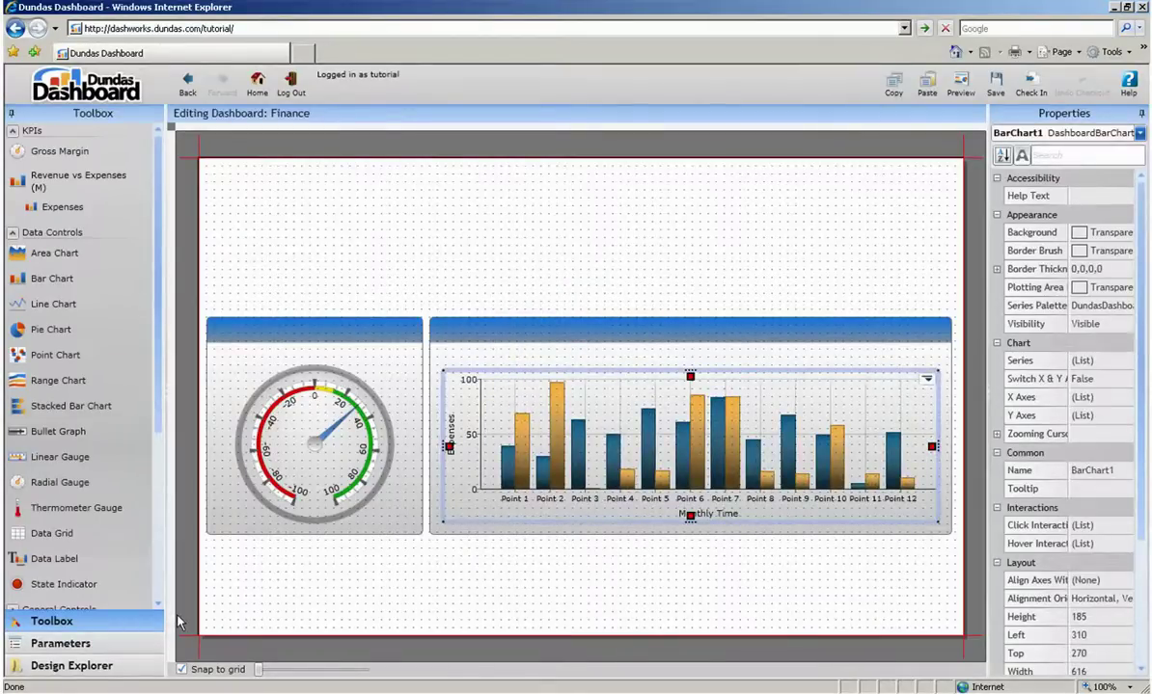
Step: Create a Date Range parameter driving the Month filter of both Revenue vs Expenses (M) KPIs
click(125, 643)
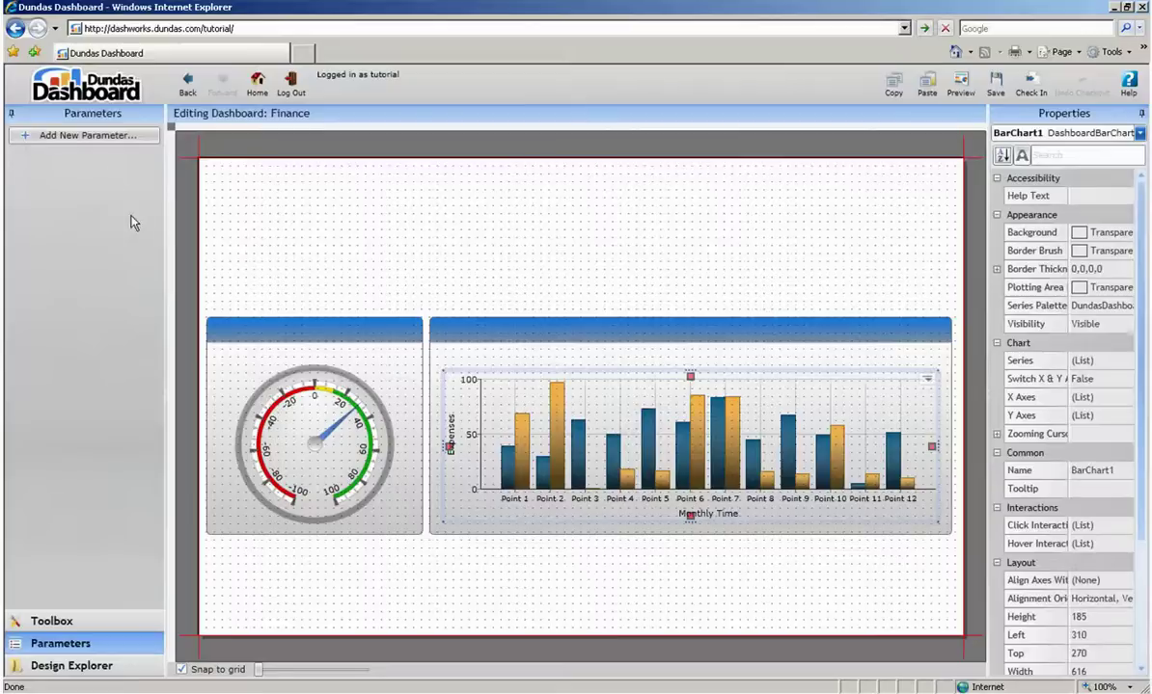
click(93, 138)
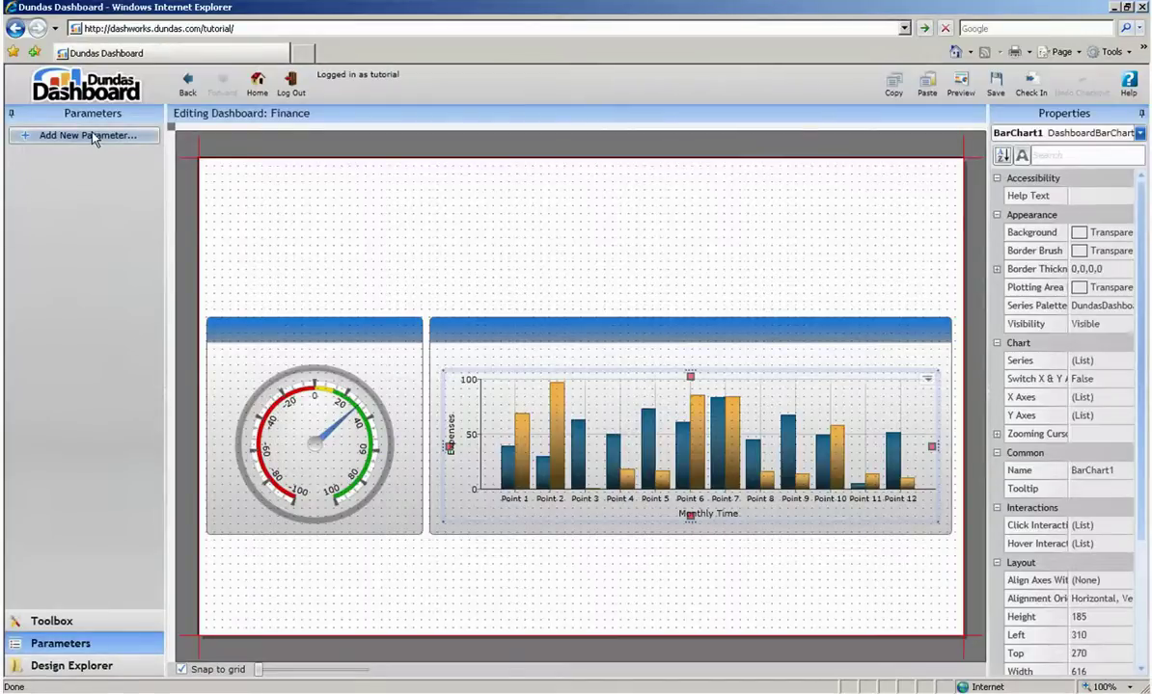
click(94, 137)
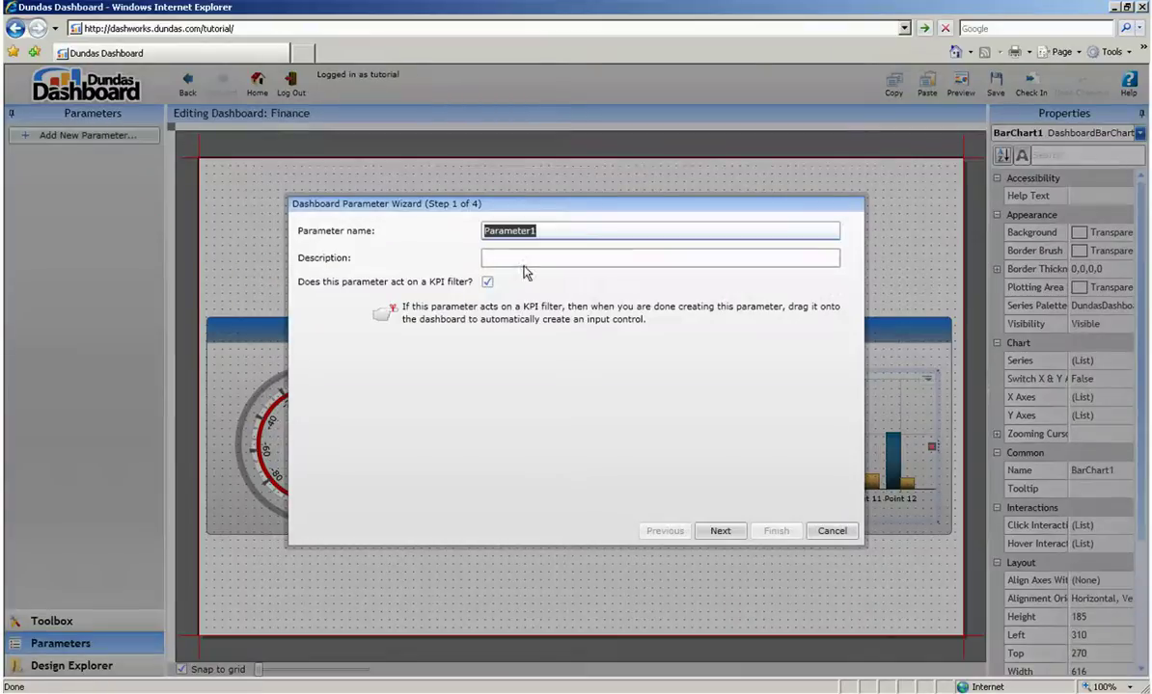
text(Date Range)
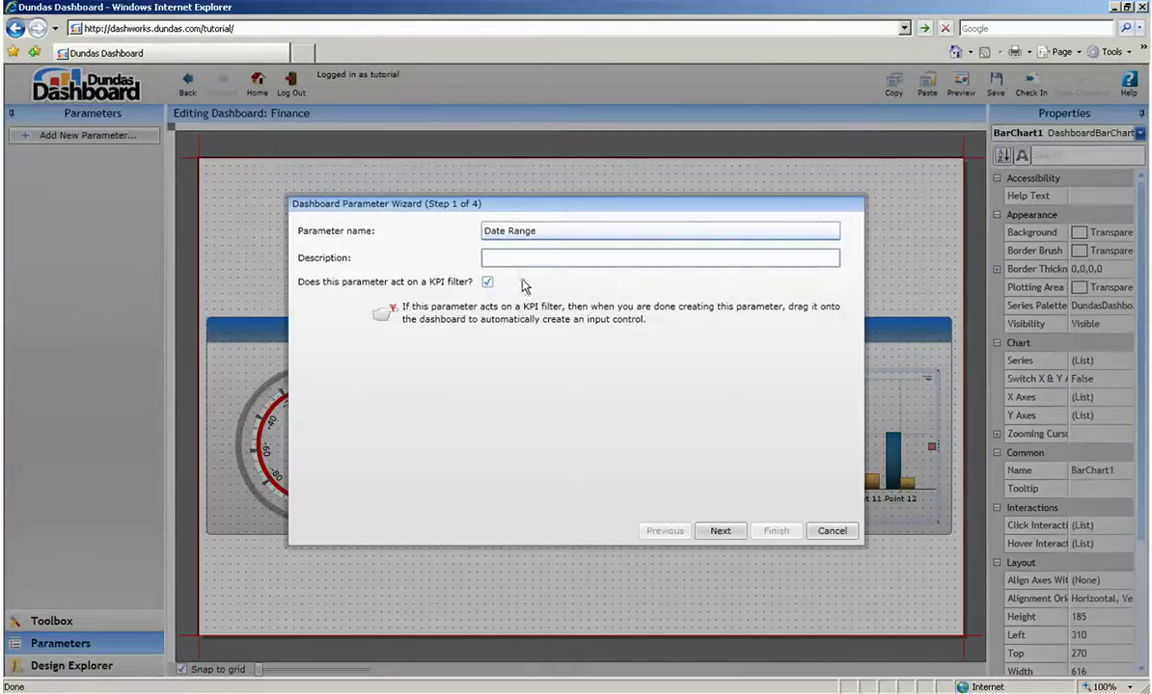
click(721, 530)
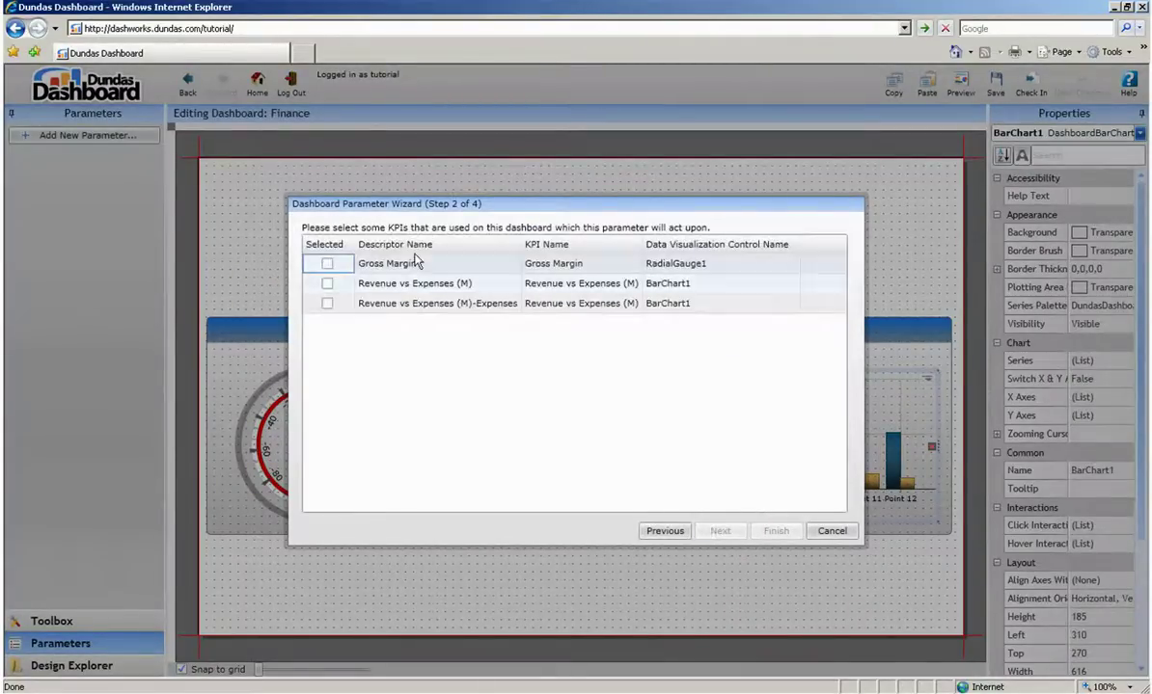
click(327, 284)
click(327, 303)
click(720, 531)
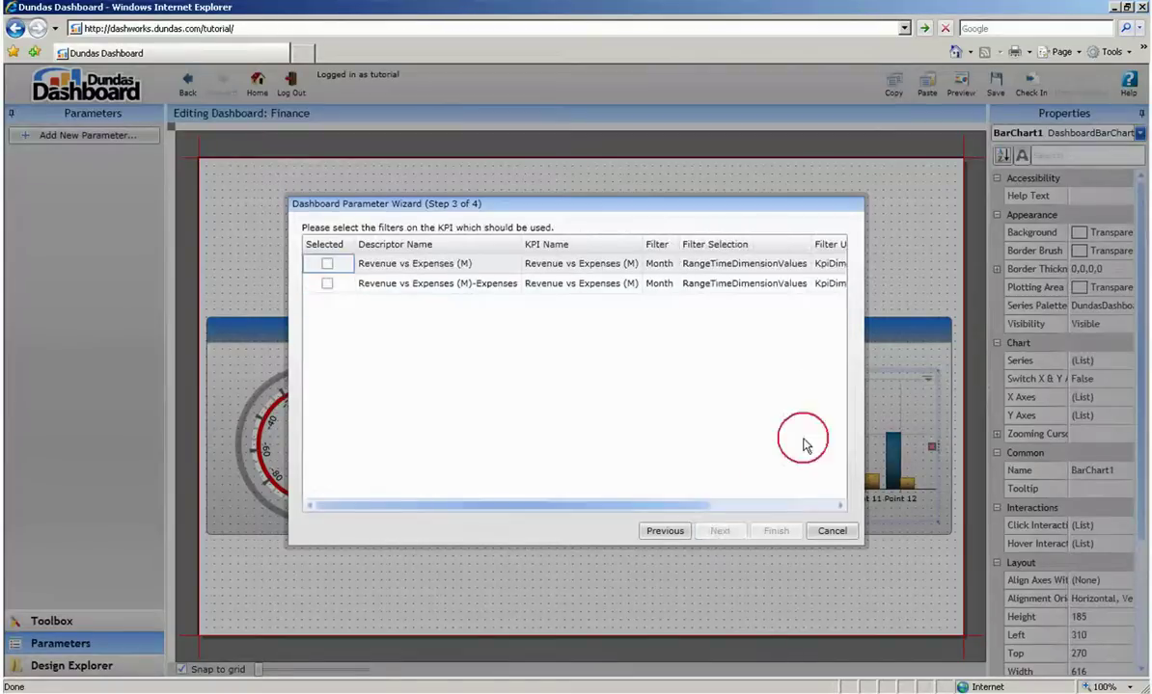
click(327, 264)
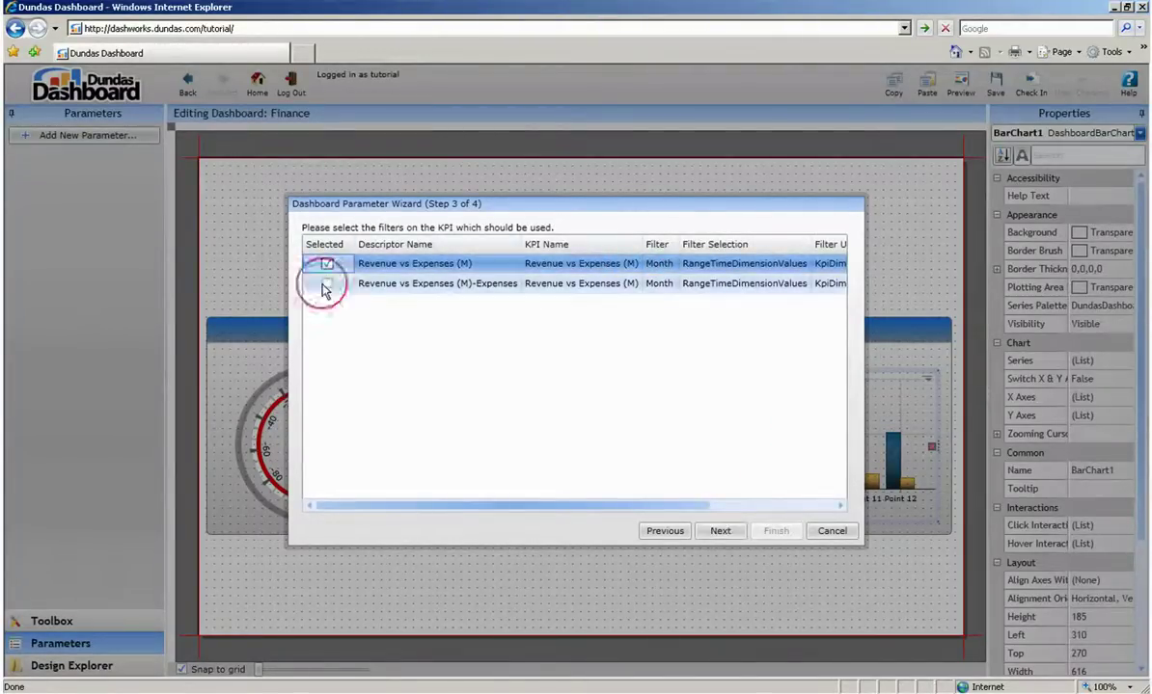
click(327, 284)
click(721, 531)
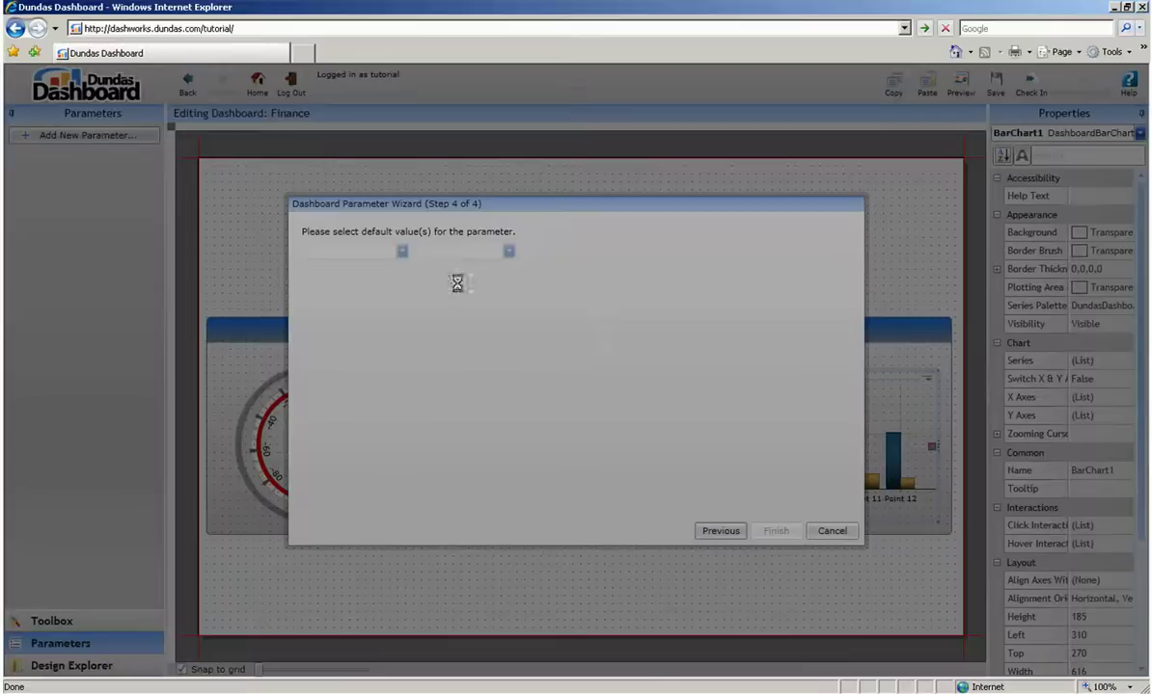
Step: Set the Date Range parameter's default range from 01/2009 to 10/2009
click(401, 250)
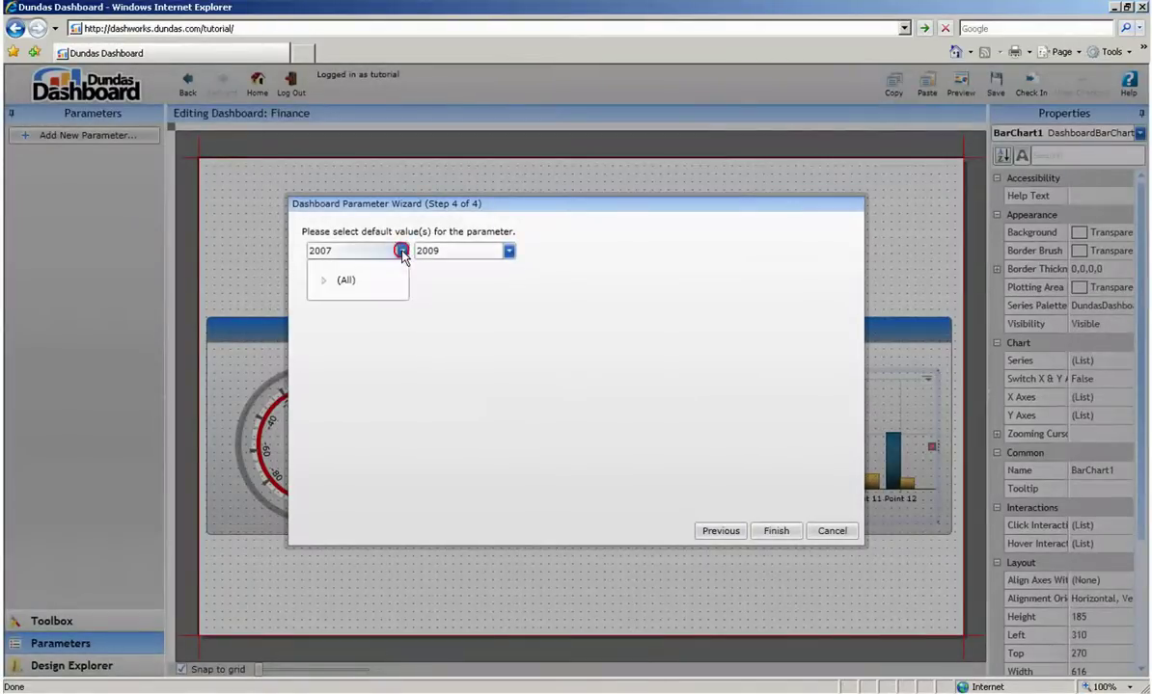
click(324, 280)
click(336, 335)
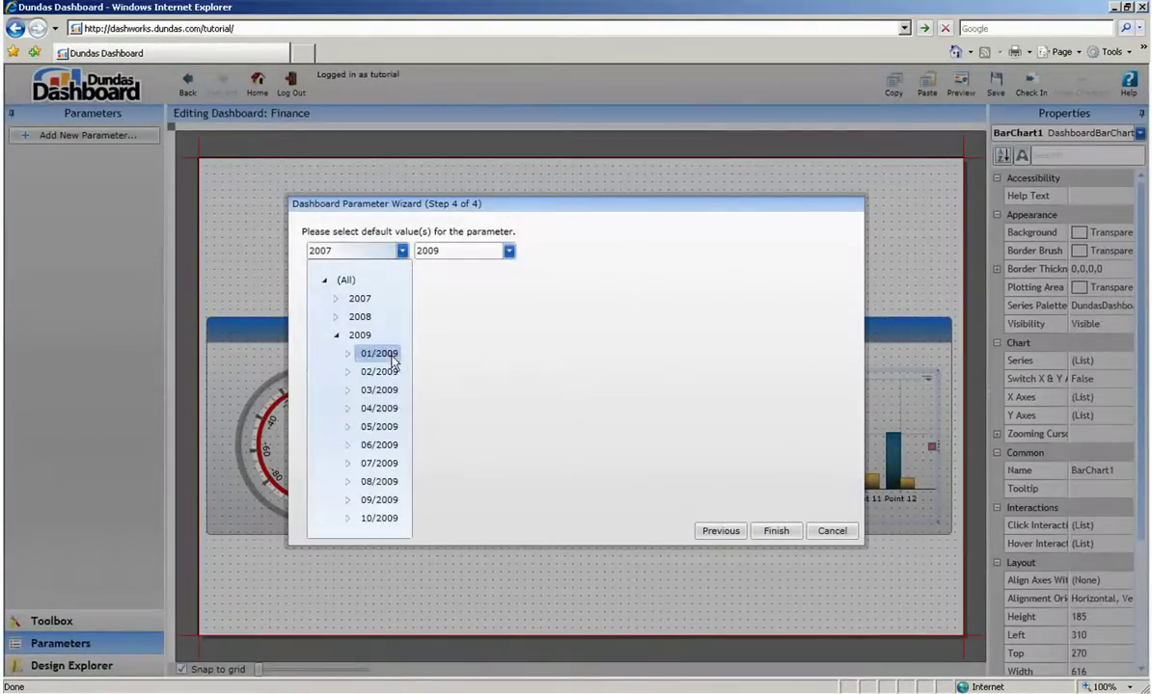
click(394, 359)
click(508, 251)
click(430, 281)
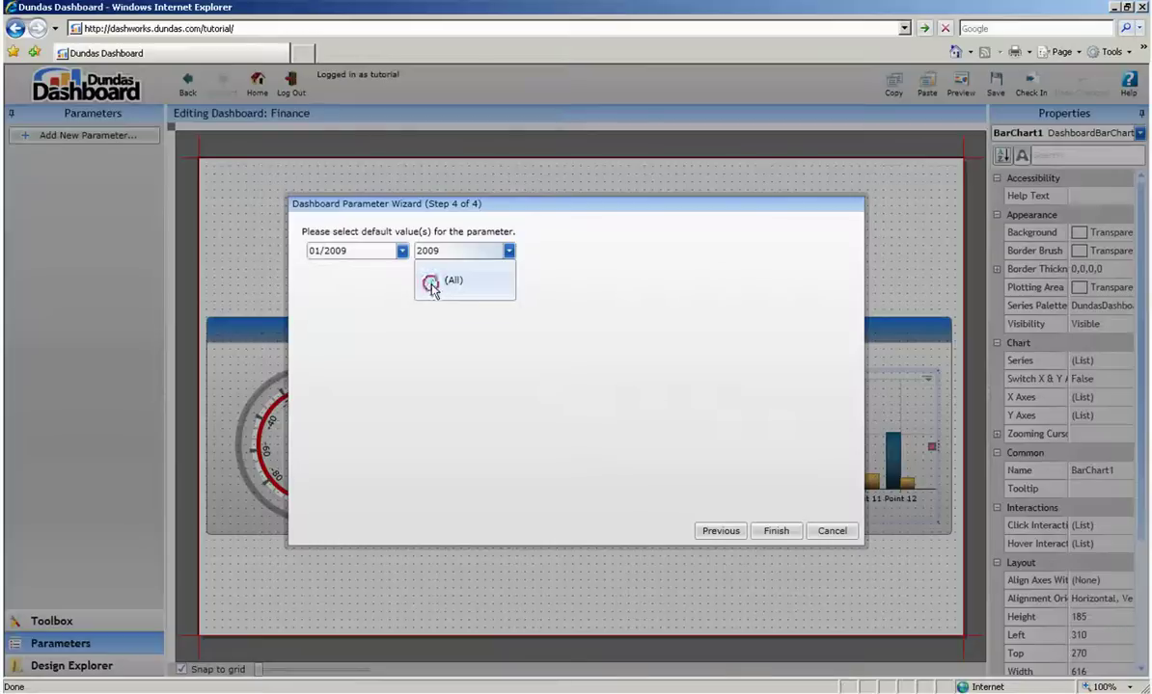
click(443, 335)
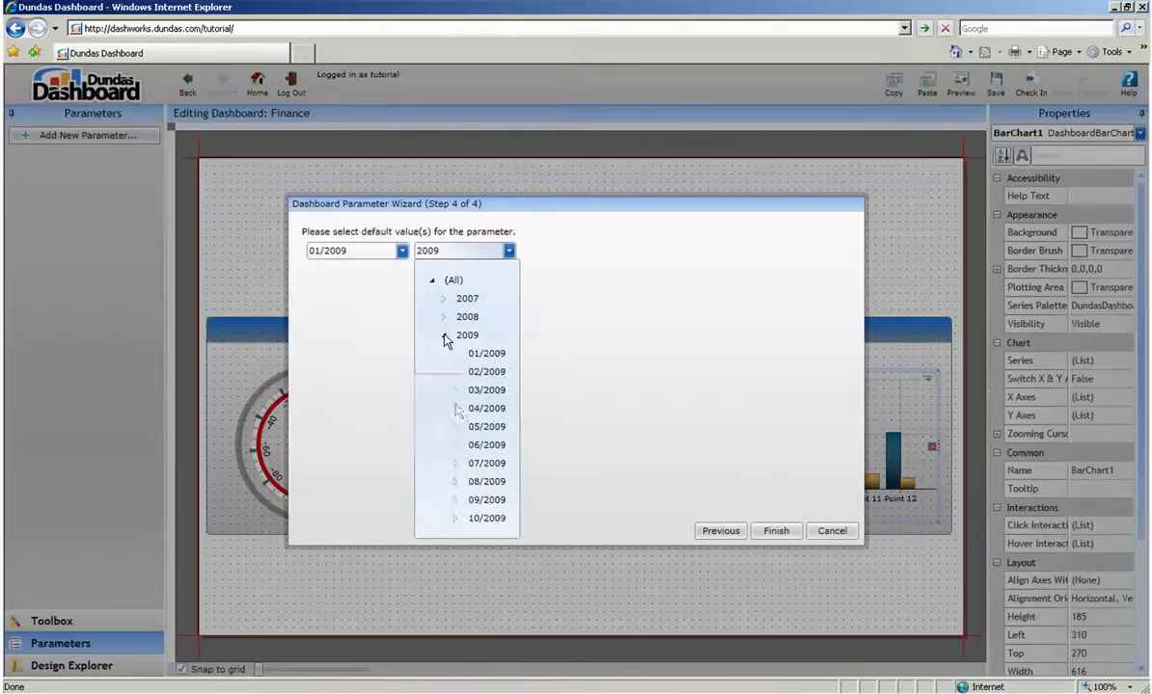
click(480, 517)
click(774, 531)
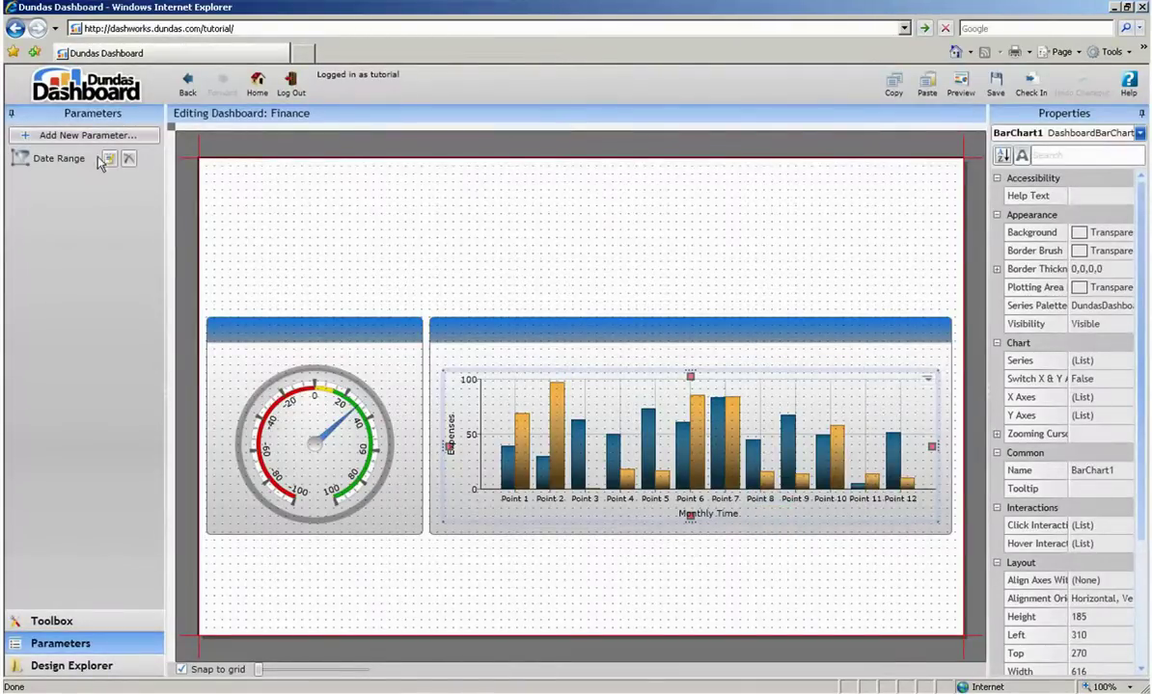
Step: Place a Date Range selector above the bar chart, limited to Calendar Year through Calendar Month
drag(58, 154, 868, 378)
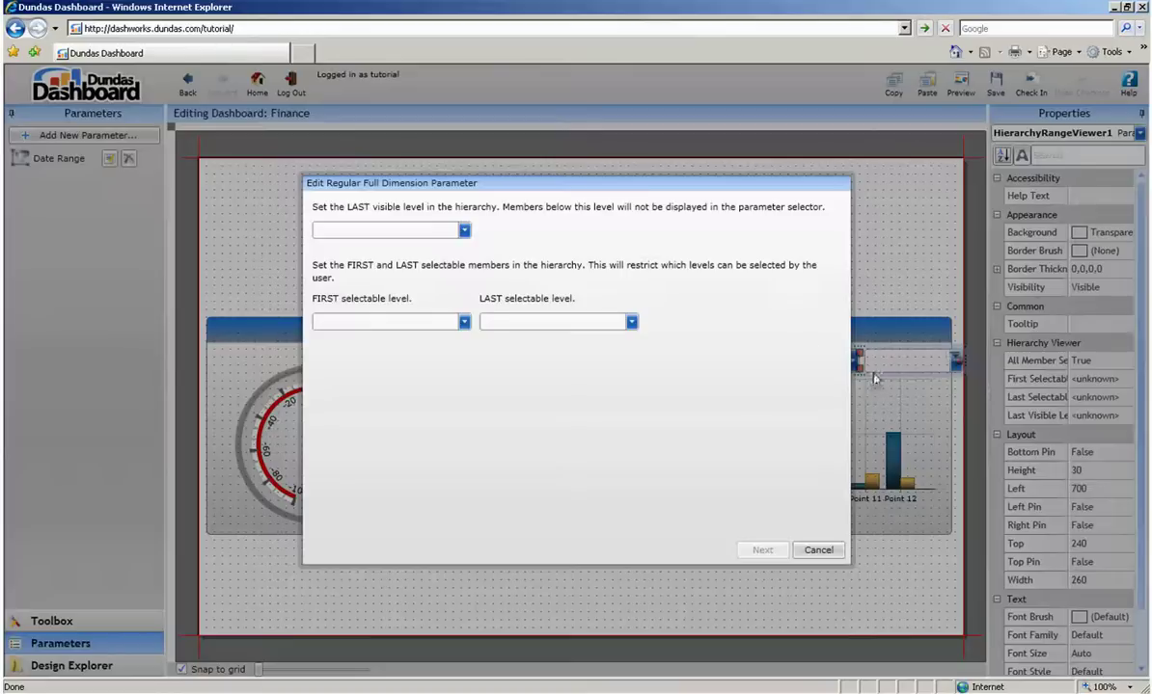
click(462, 230)
click(406, 264)
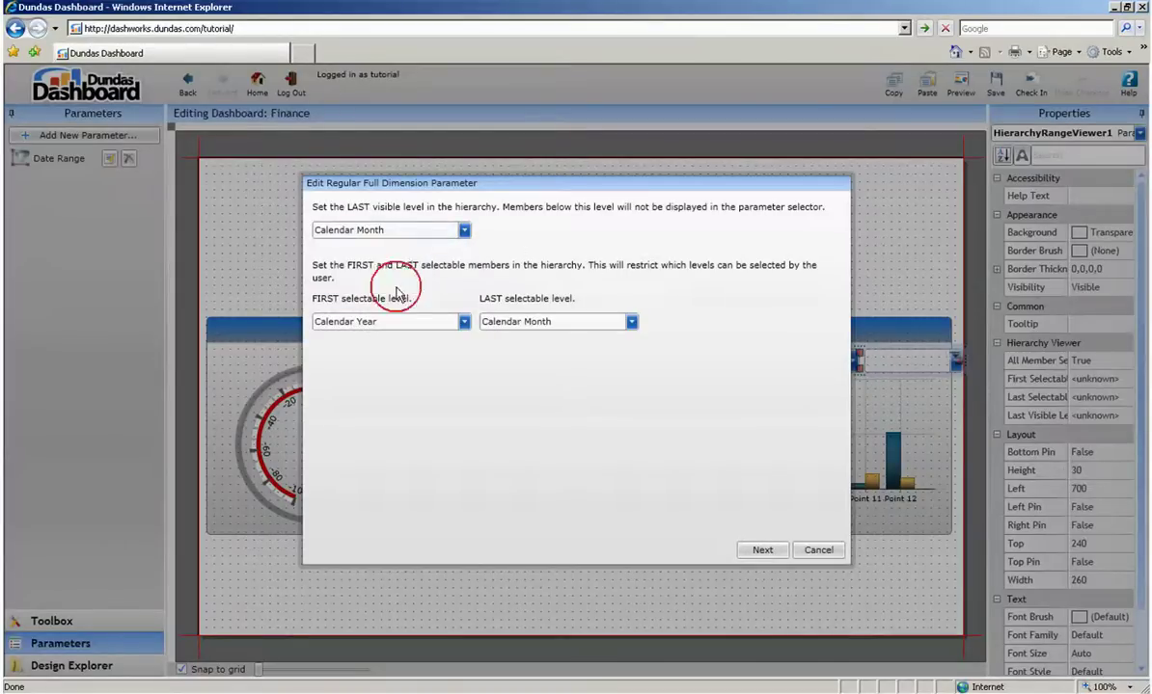
click(762, 550)
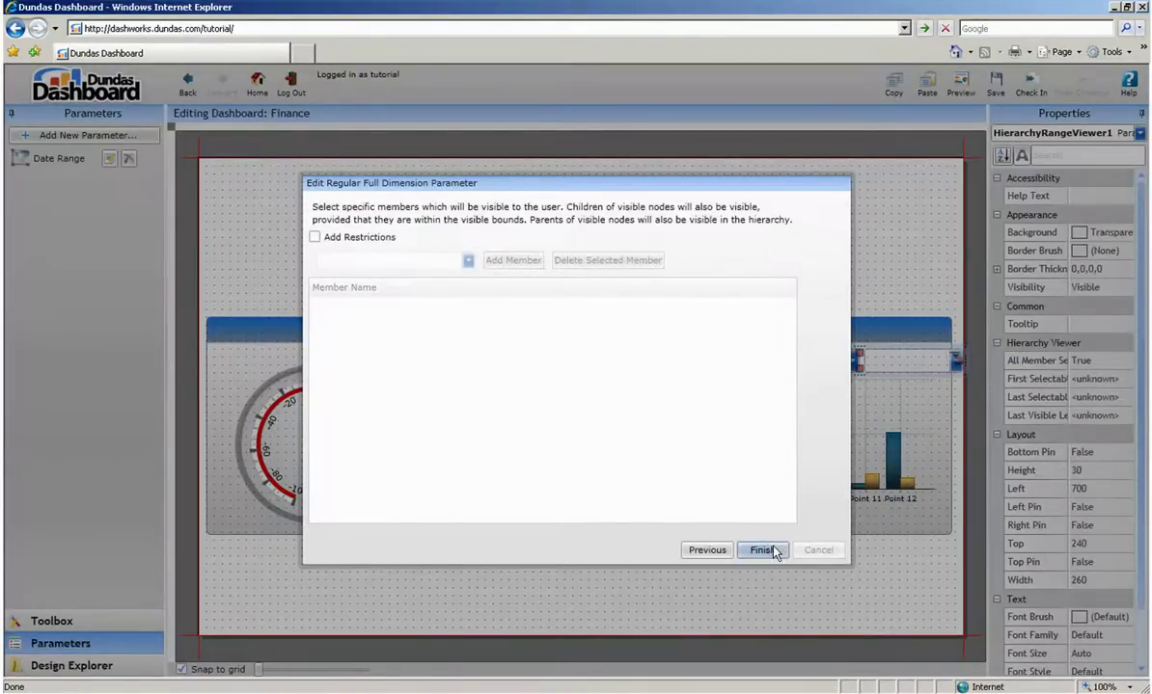
click(762, 550)
drag(847, 361, 830, 362)
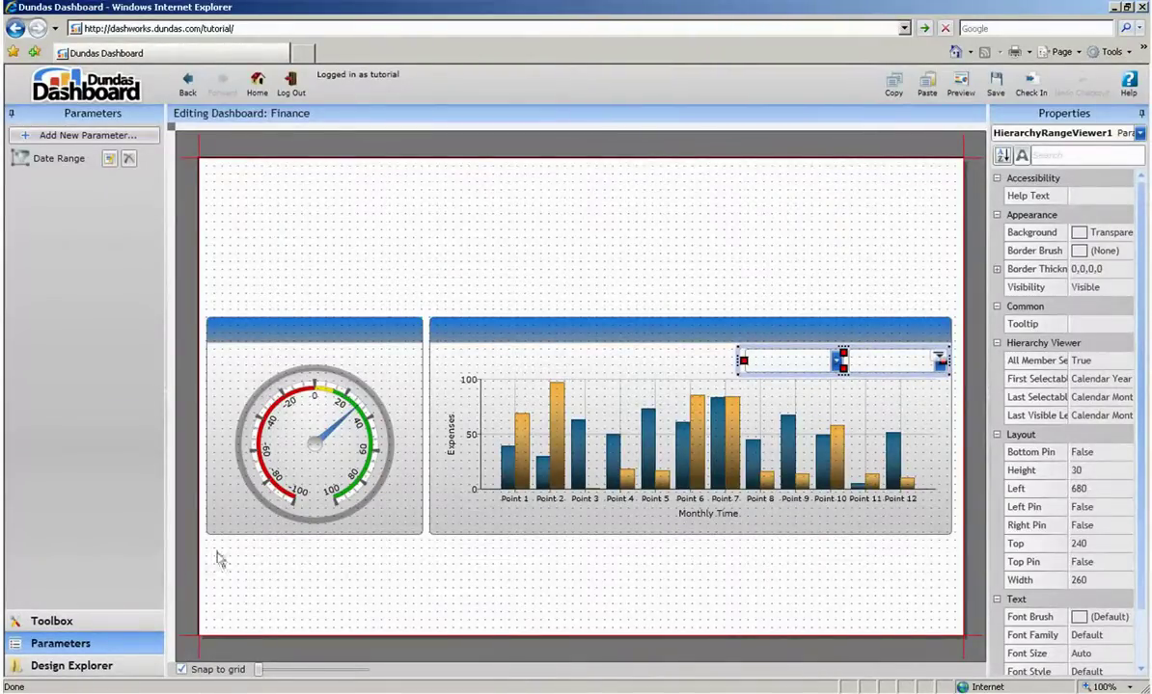
Step: Add a legend to the bar chart and reshape it into a wide strip above the plot
click(121, 622)
click(157, 591)
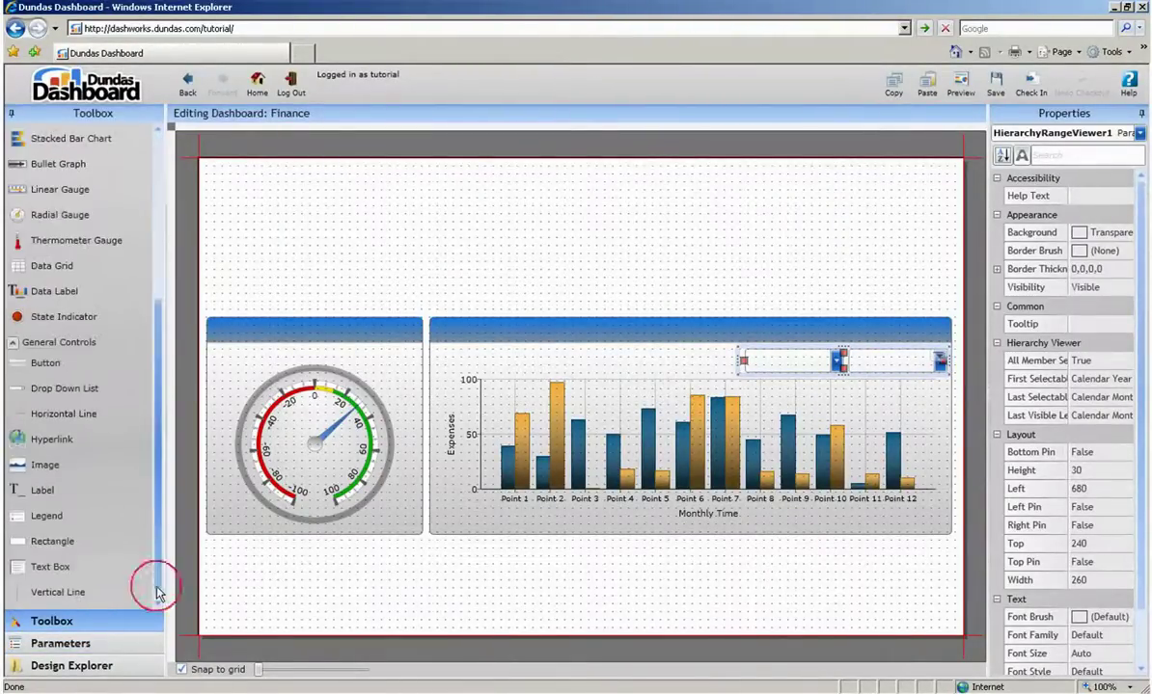
drag(48, 514, 565, 440)
click(700, 431)
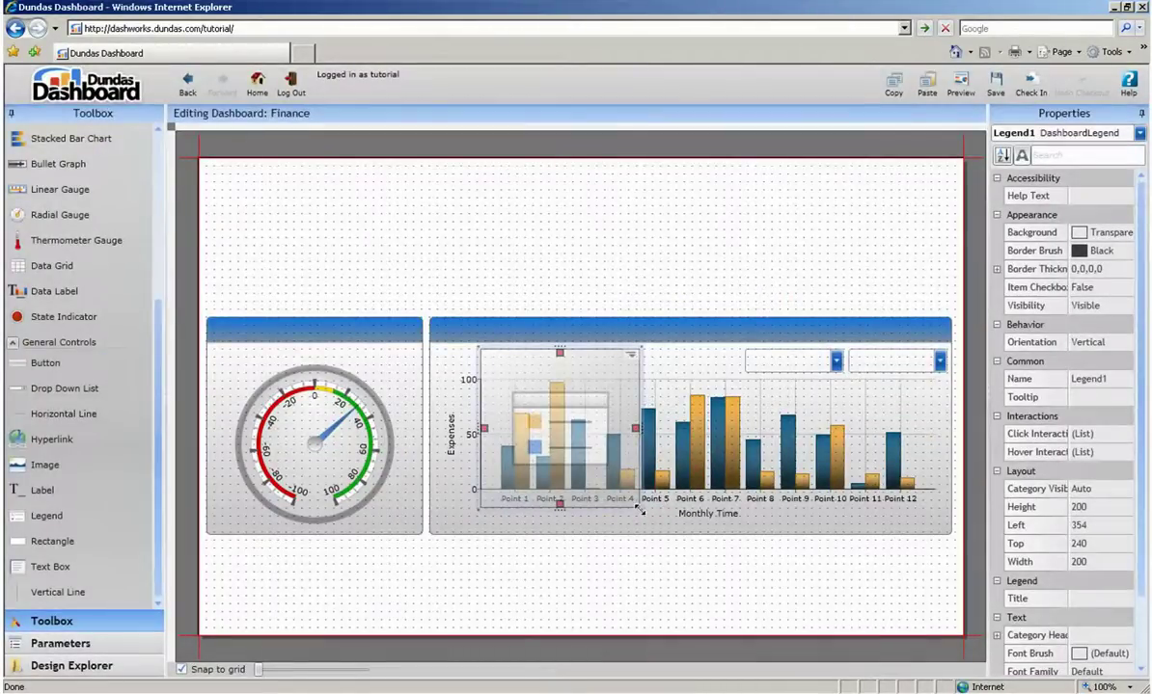
drag(640, 511, 693, 381)
Step: Lay out Legend1 horizontally and set it as BarChart1's legend
click(1093, 353)
click(1018, 360)
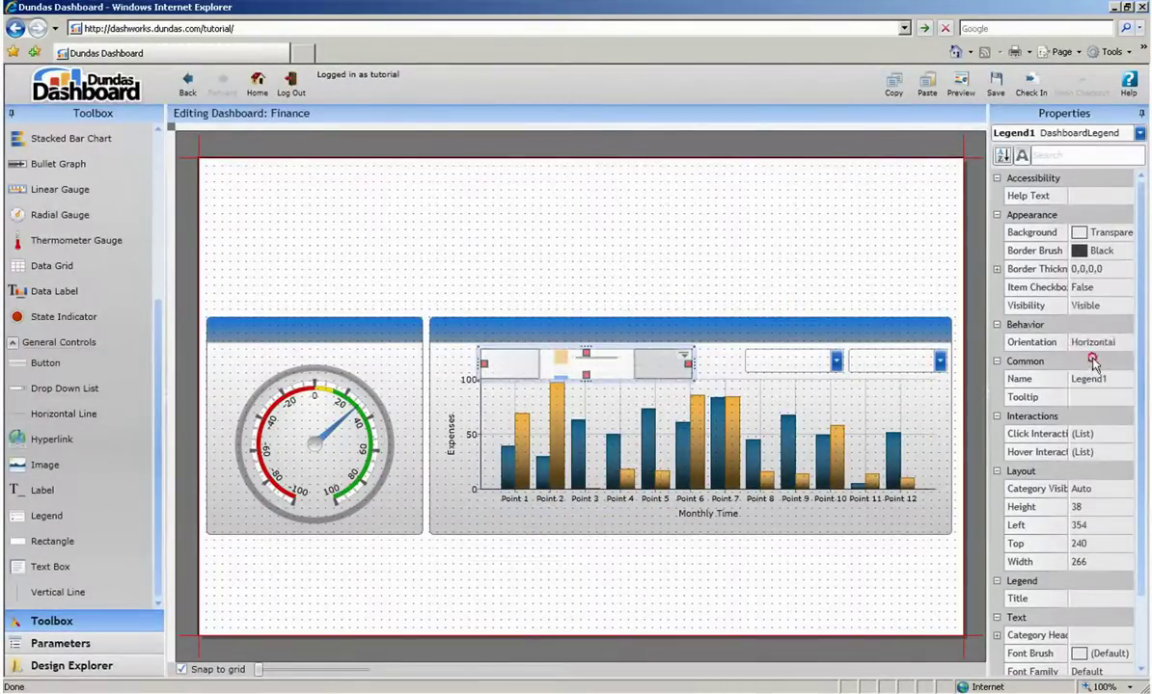
click(861, 472)
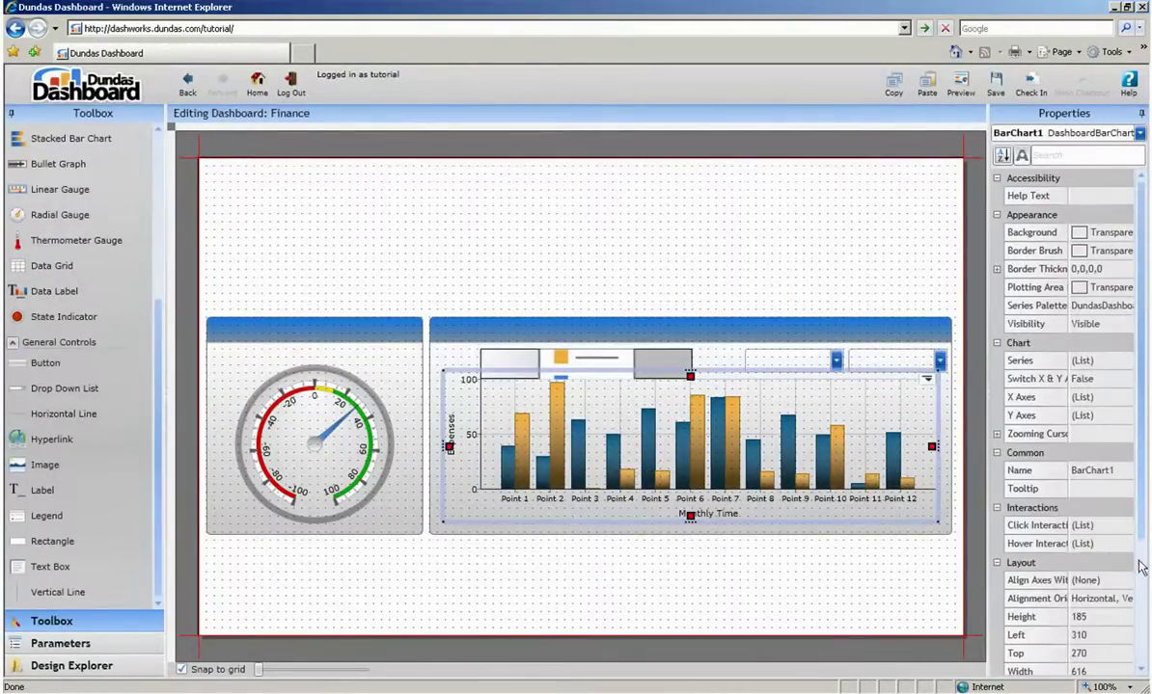
scroll(1141, 567, down, 3)
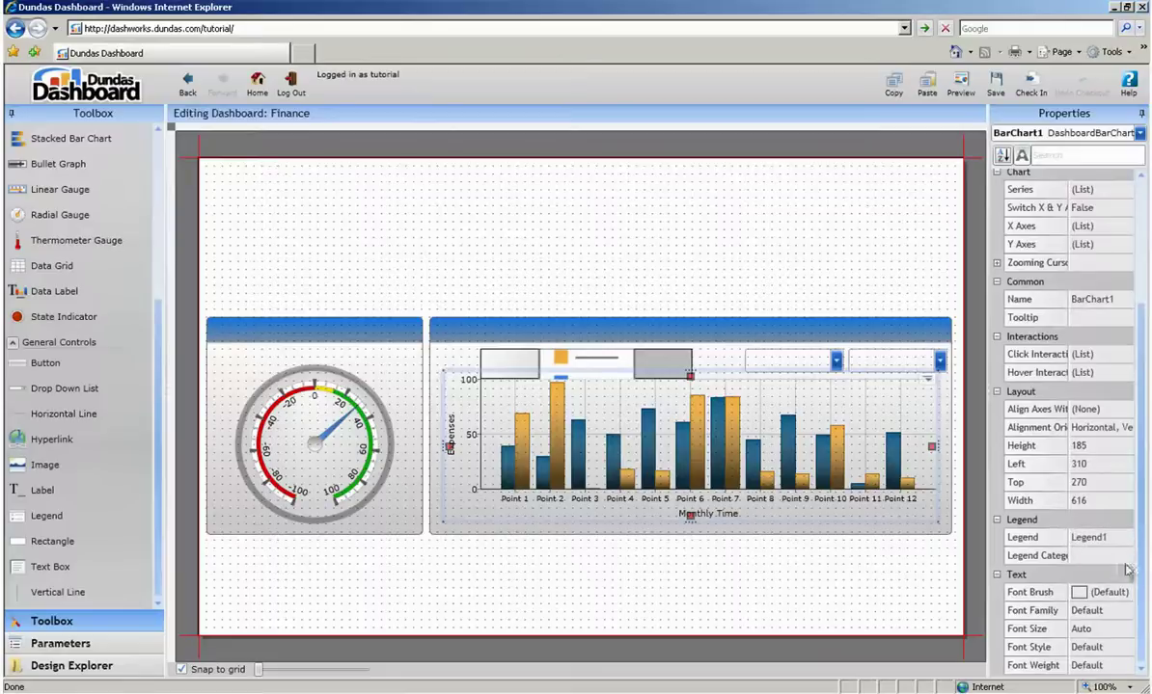
click(579, 365)
Step: Place a label in the gauge panel header with fixed font size 16 and solid white text
drag(42, 490, 261, 337)
click(1124, 562)
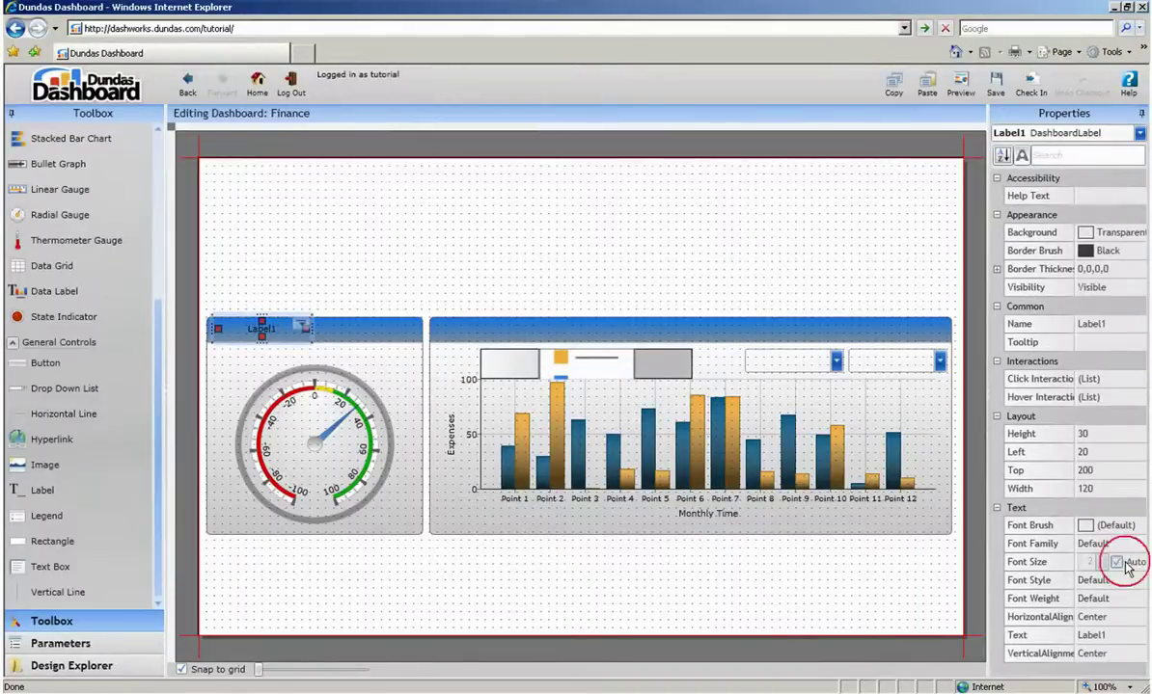
click(1114, 564)
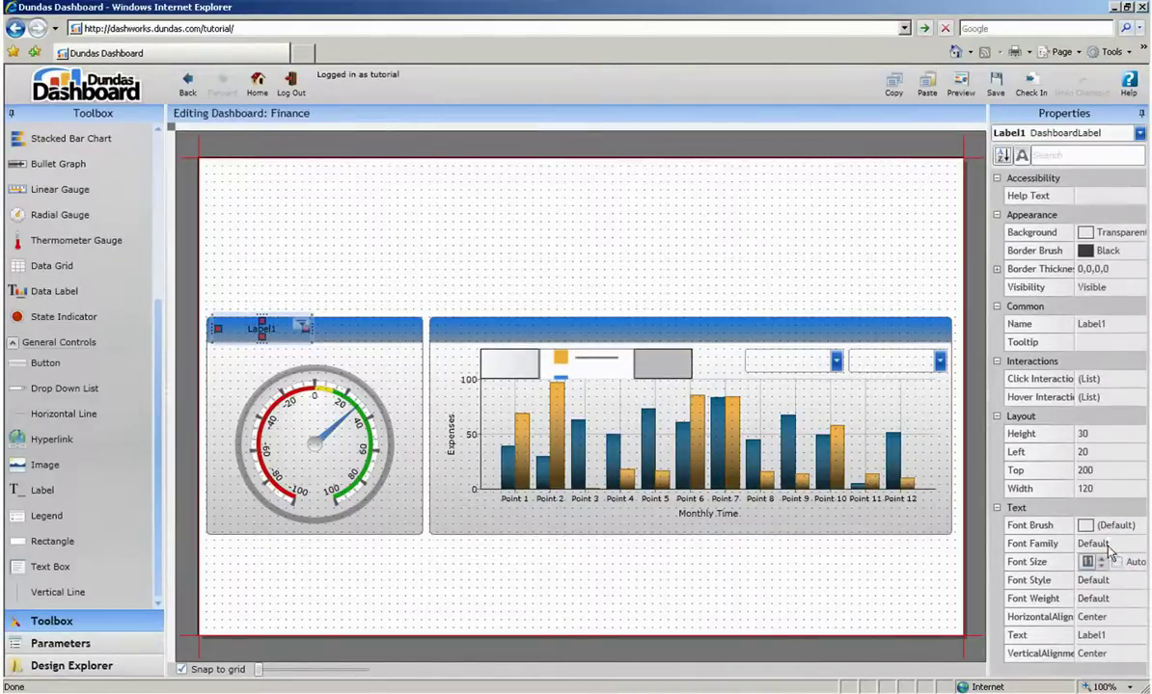
click(1095, 526)
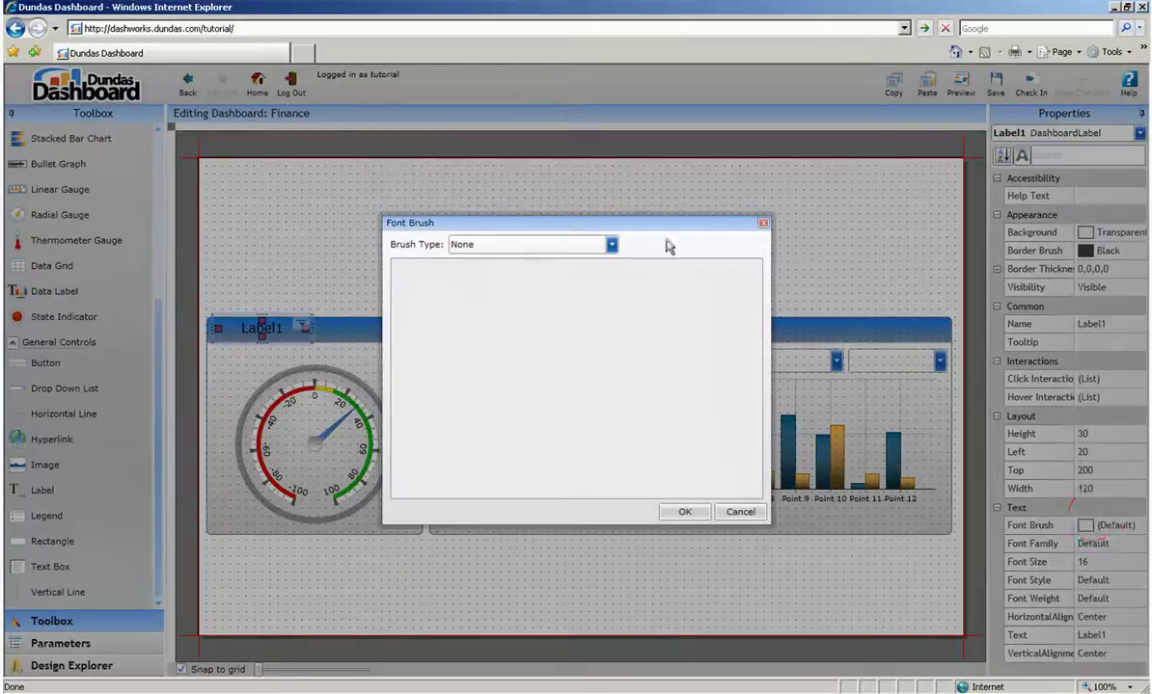
click(487, 245)
click(506, 280)
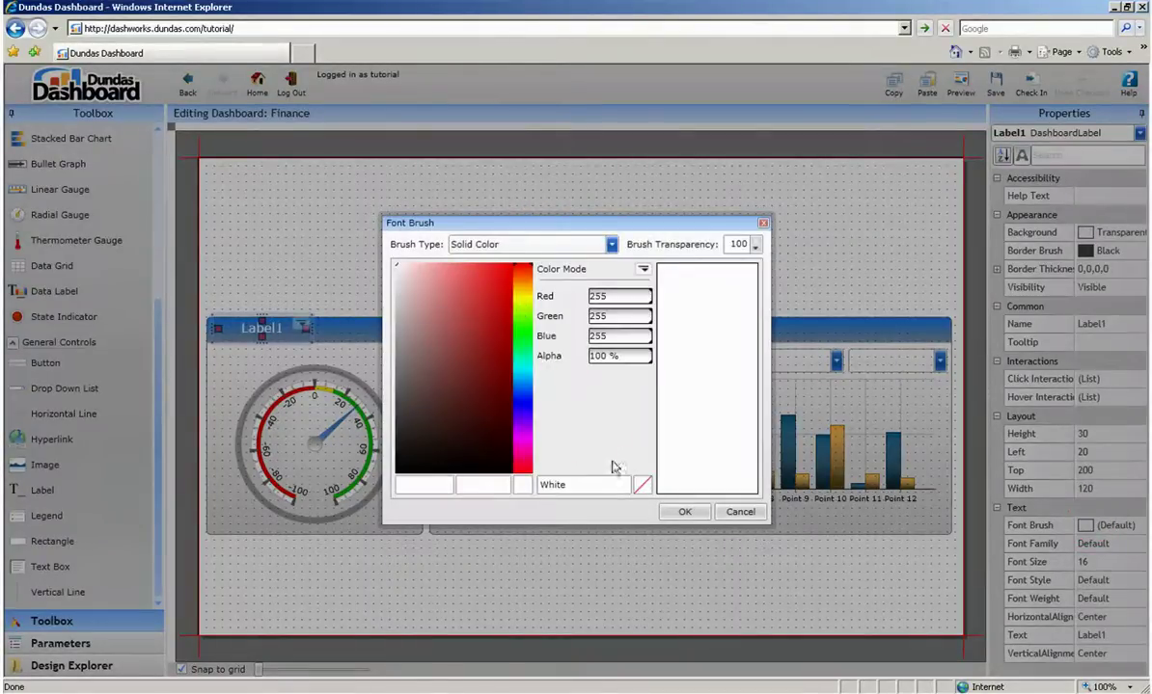
click(684, 512)
Step: Left-align the label and set its text to 'Gross Margin Percentage'
click(1117, 618)
click(1090, 550)
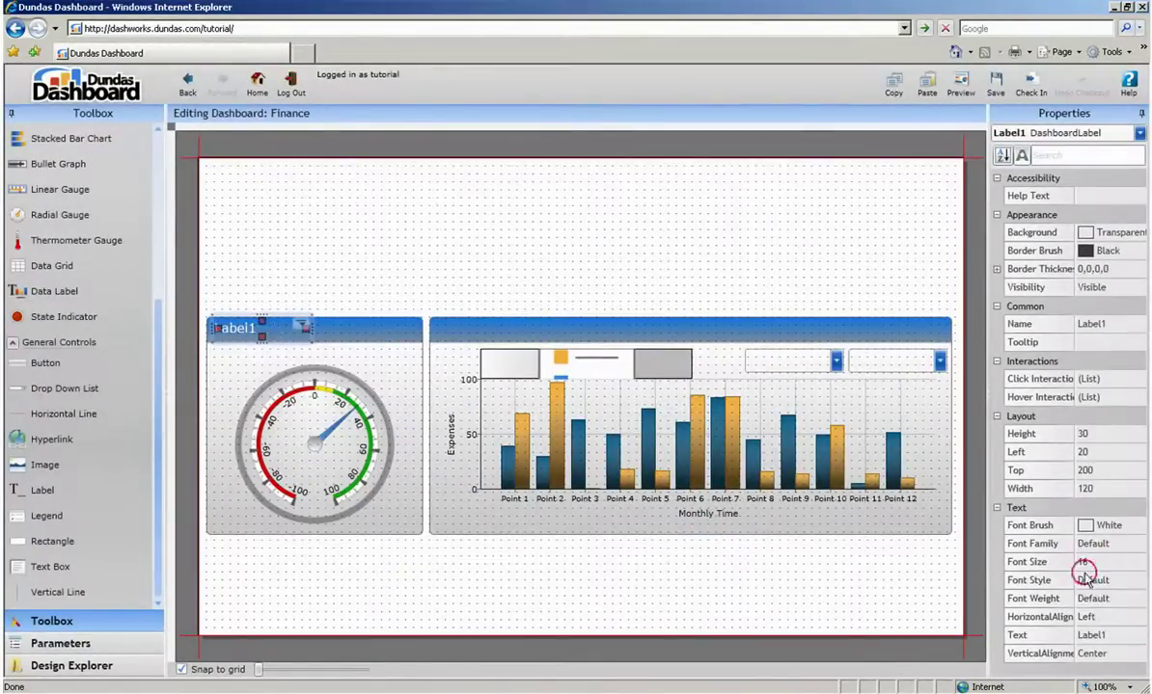
click(1095, 634)
text(Gross Margin Pe)
key(Return)
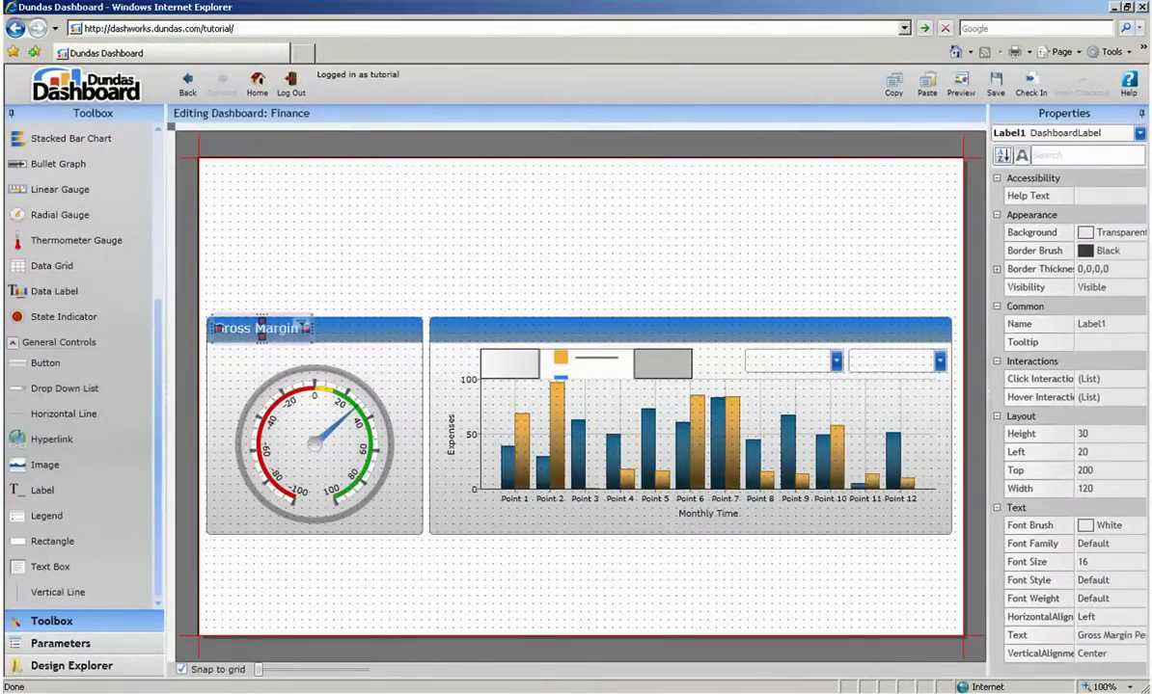
Step: Widen the gauge title to 250 and duplicate it into the chart header reading 'Revenue vs Expenses'
drag(312, 328, 416, 329)
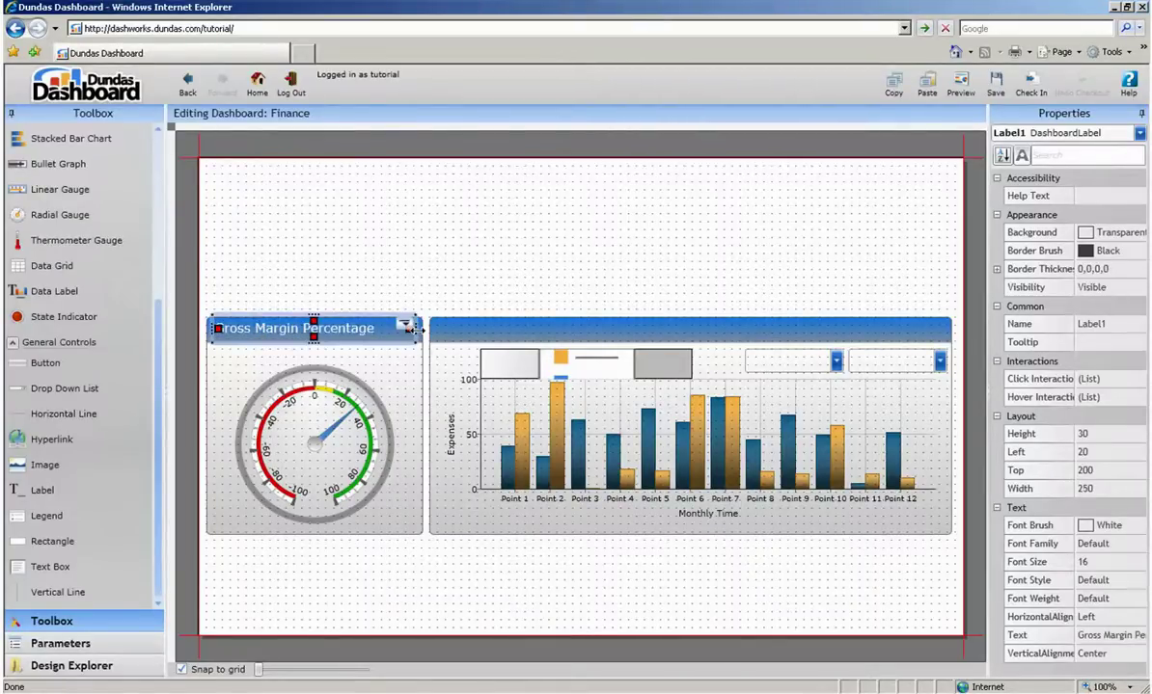
key(ctrl+c)
key(ctrl+v)
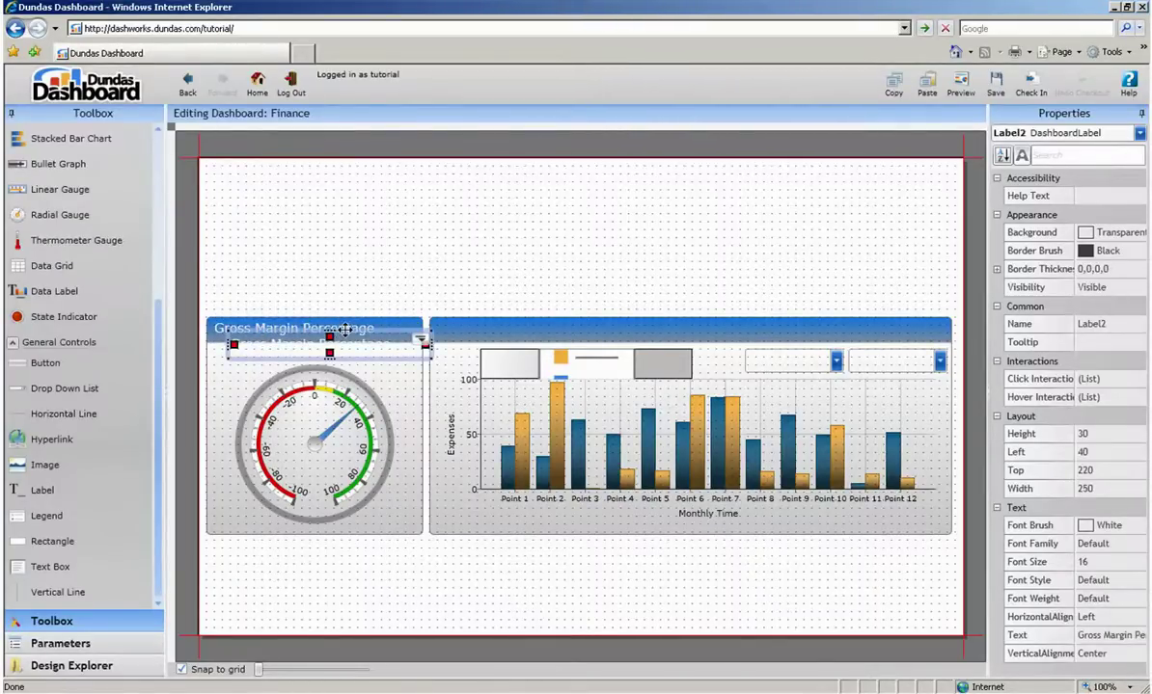
drag(345, 329, 548, 326)
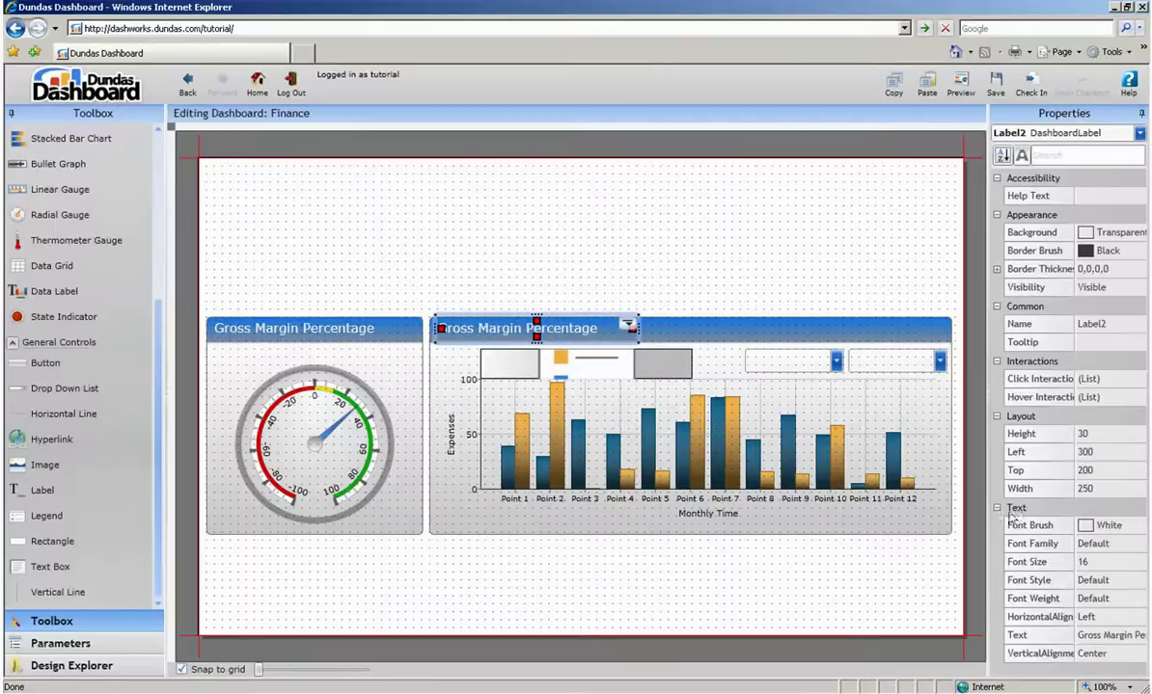
click(1102, 635)
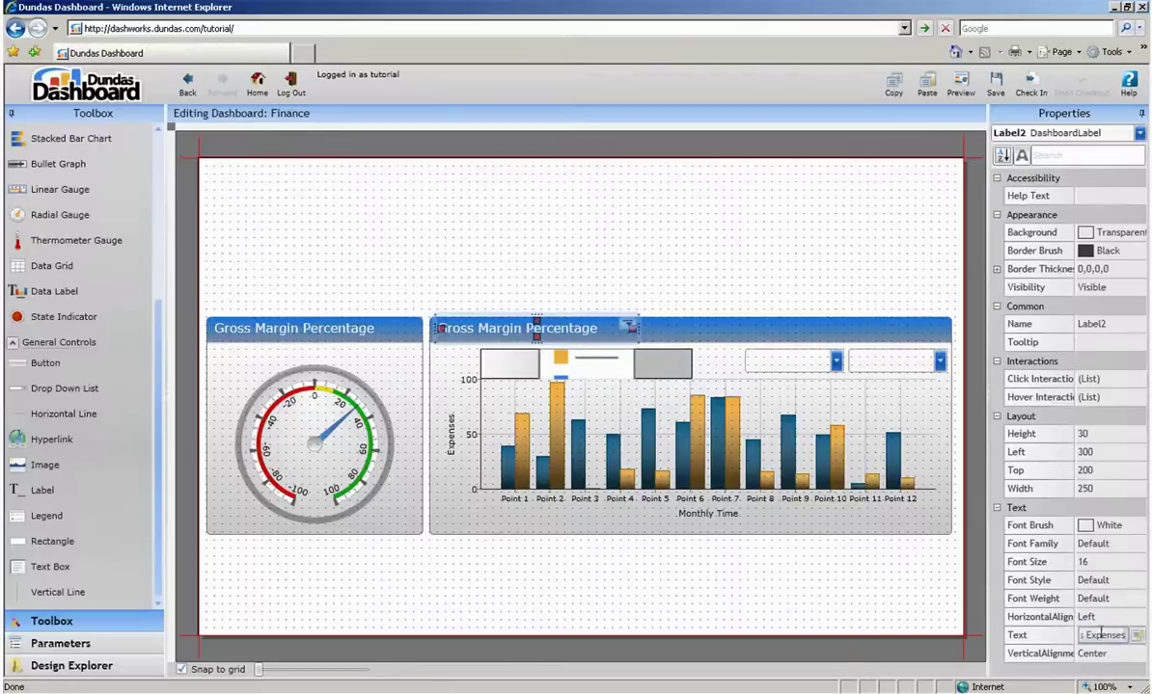
key(Return)
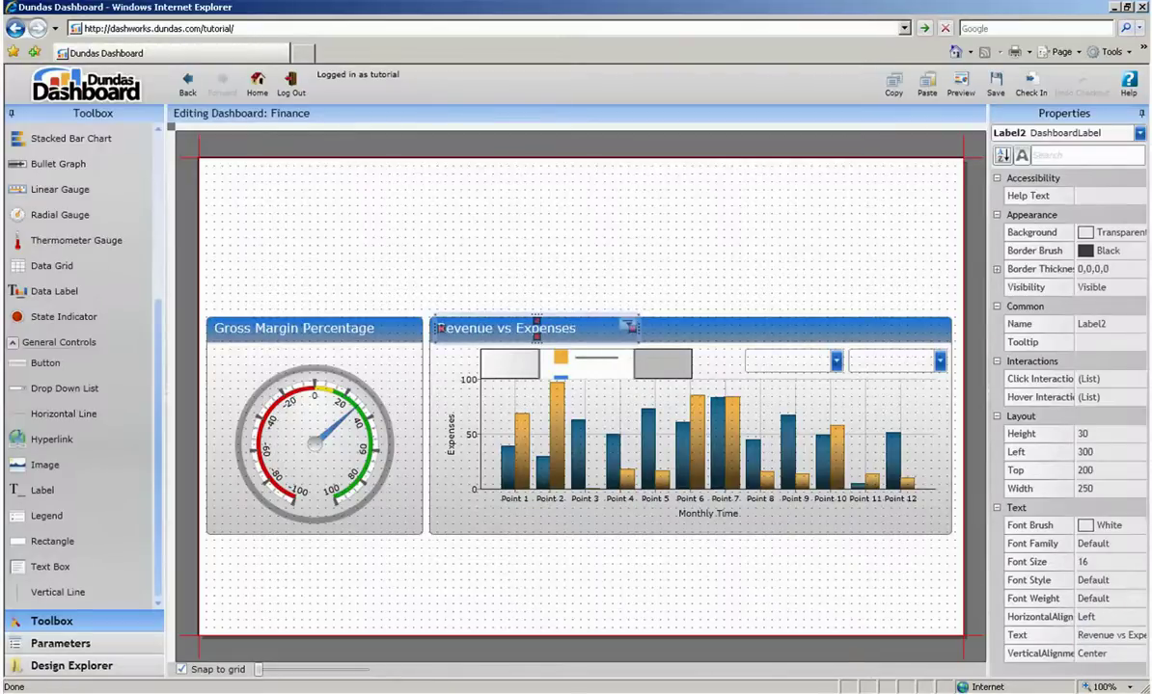
Step: Add a right-aligned, size-20 'Sonatica' label above the right end of the chart panel
drag(40, 491, 842, 287)
click(1092, 634)
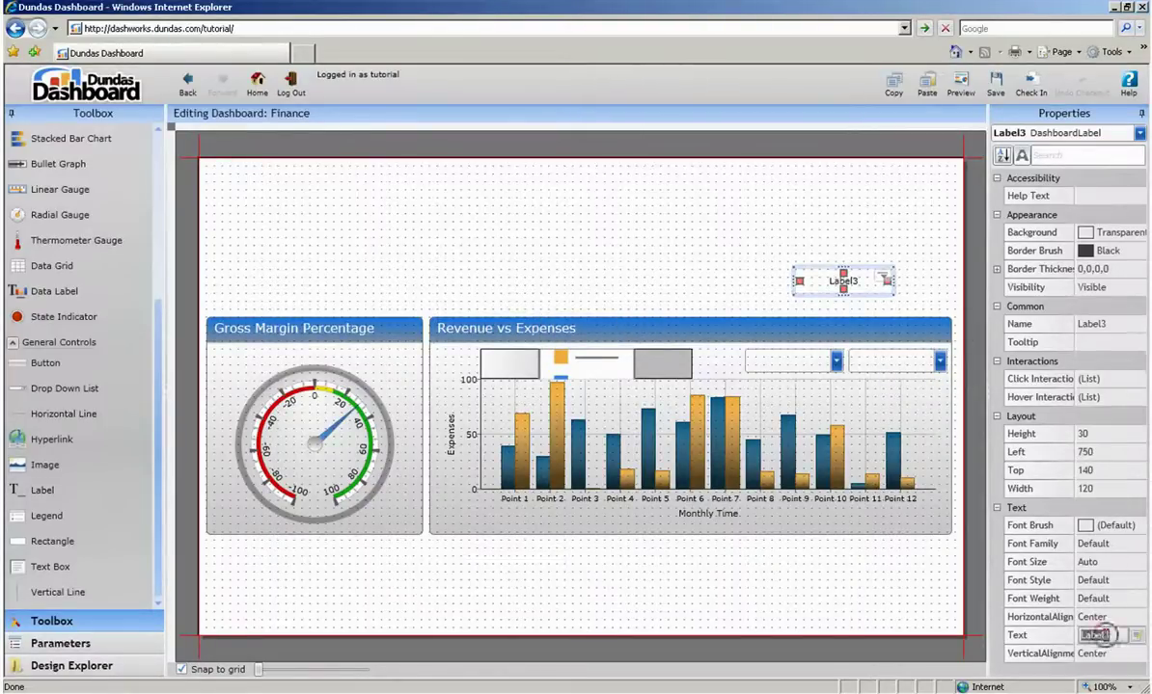
text(Spr)
text(atica)
click(1100, 616)
click(1095, 582)
click(1106, 566)
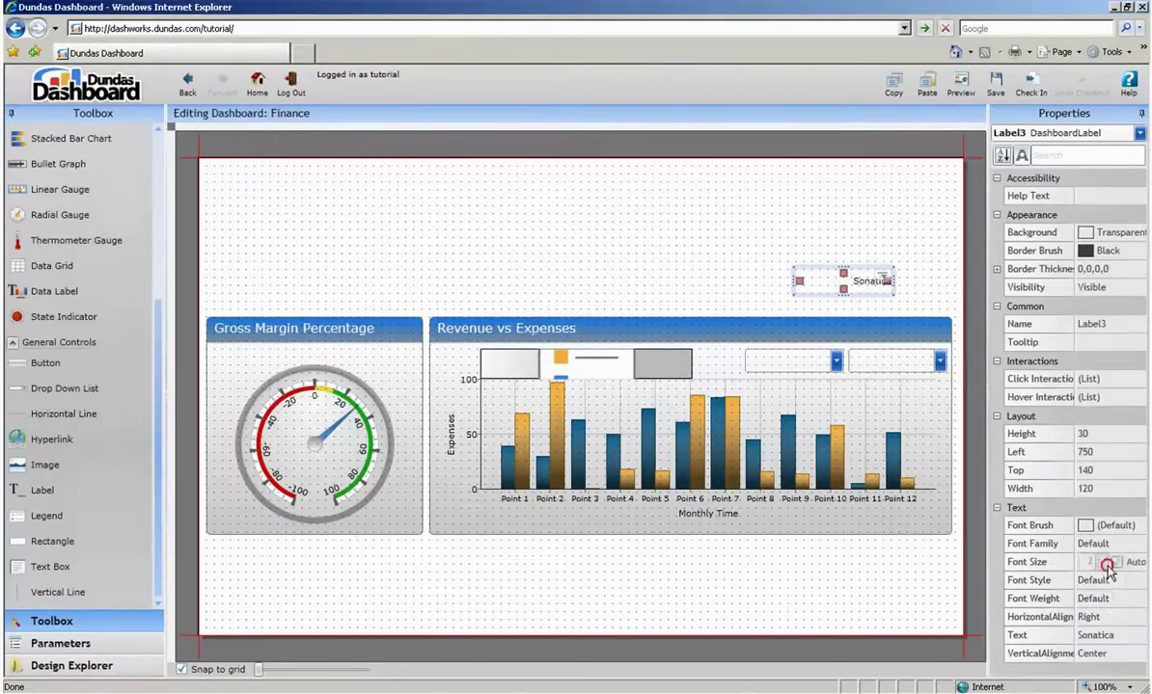
click(1116, 562)
click(1116, 563)
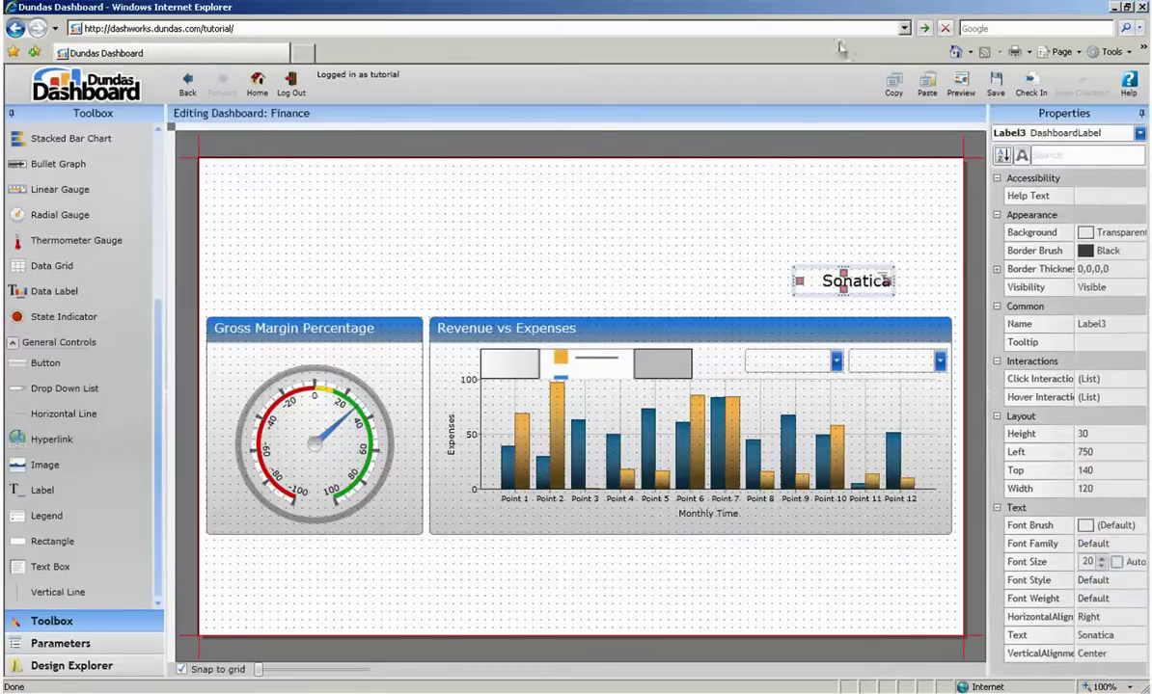
drag(879, 277, 933, 267)
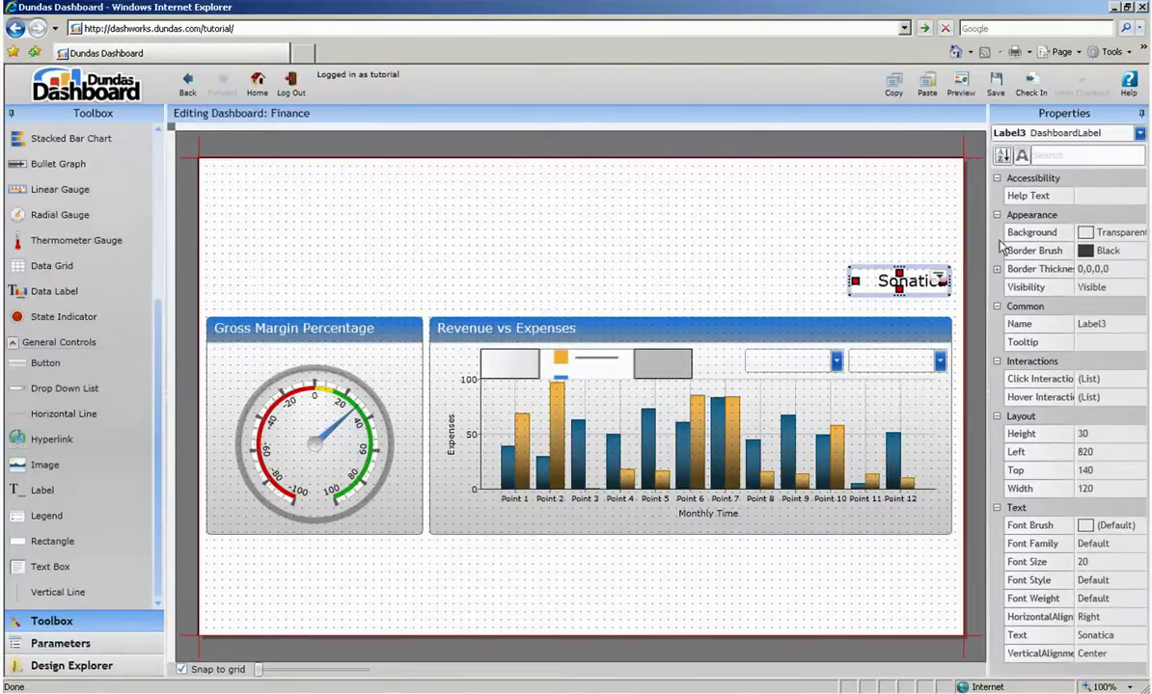
Step: Check in the Finance dashboard and open its preview
click(1030, 82)
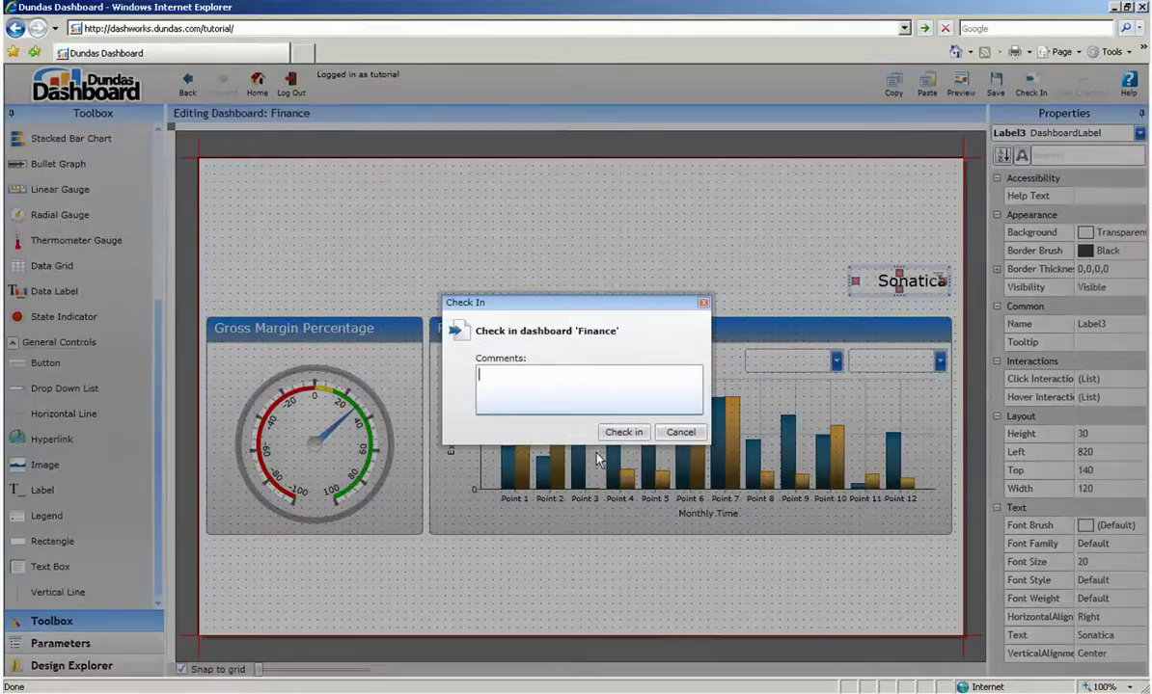
click(621, 432)
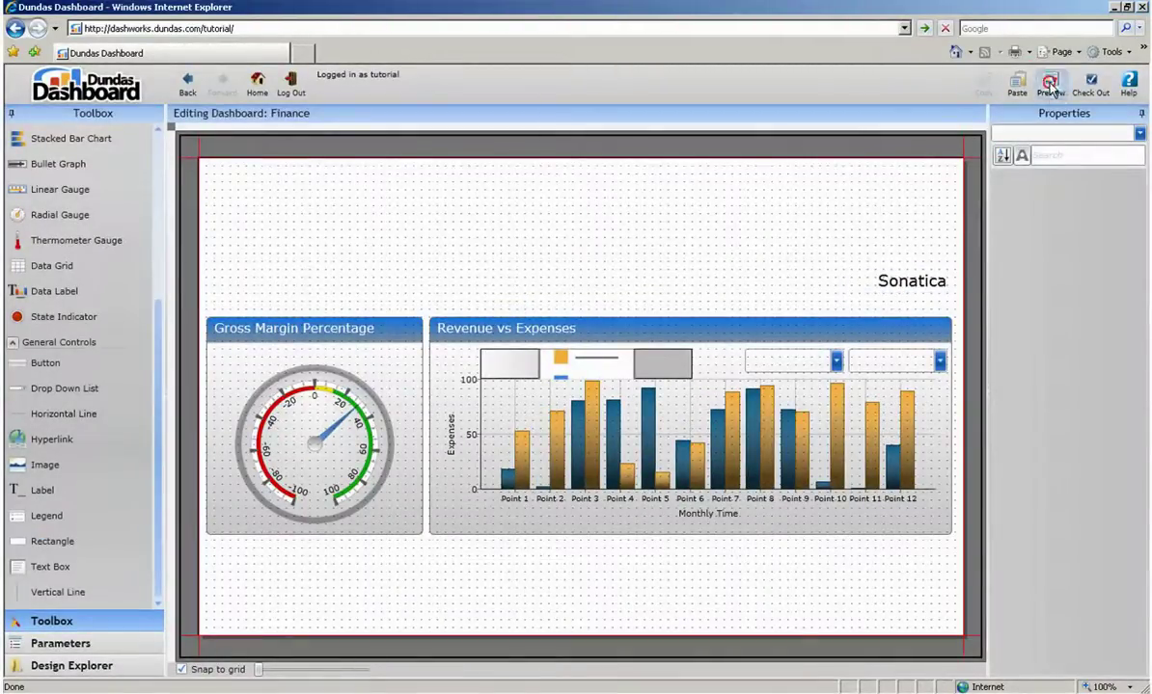
click(1051, 85)
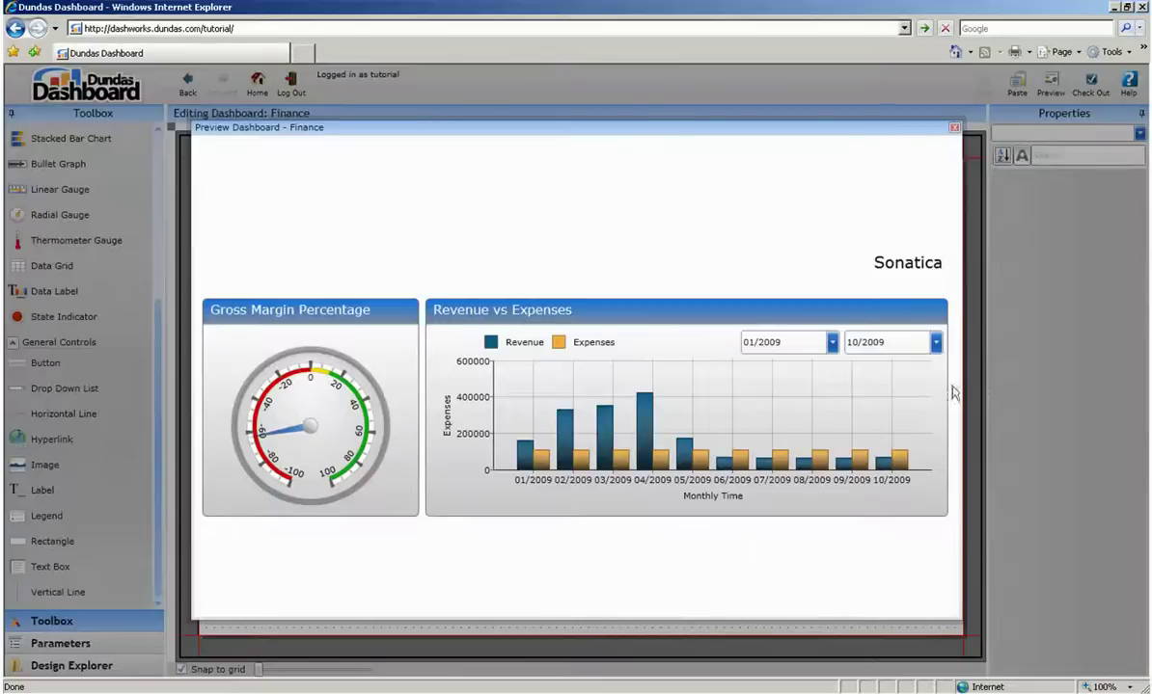
Step: Pick 06/2008 under (All) > 2008 as the preview's start date, keeping 10/2009 as the end
click(833, 342)
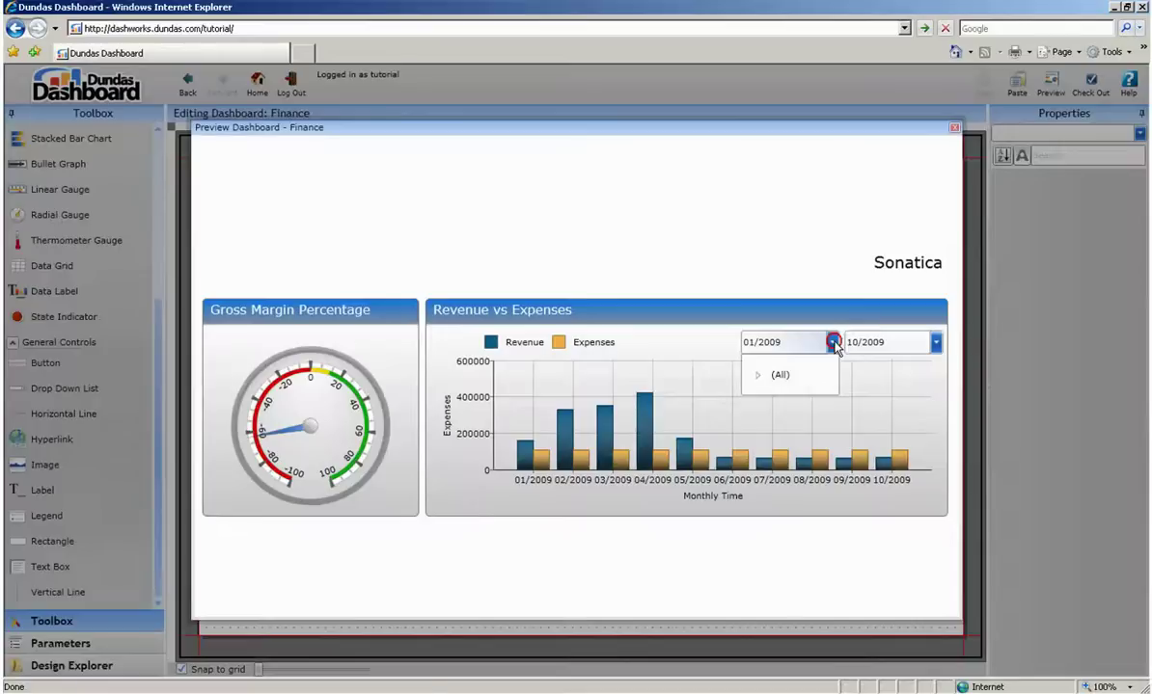
click(758, 376)
click(769, 413)
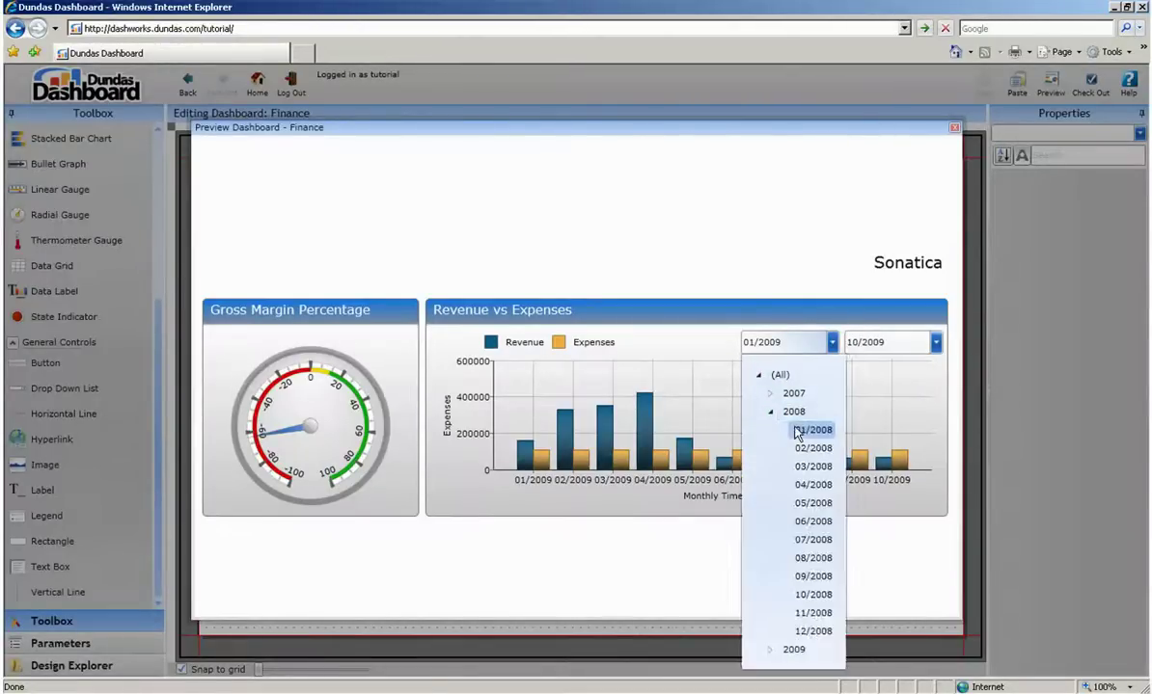
click(815, 523)
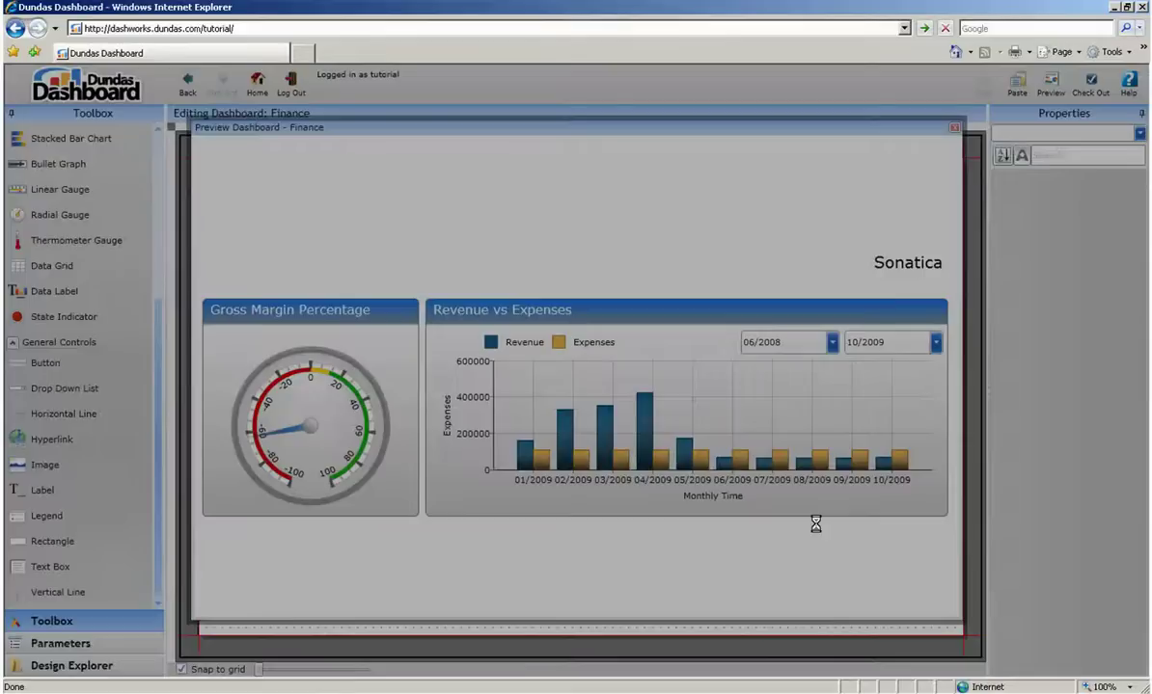